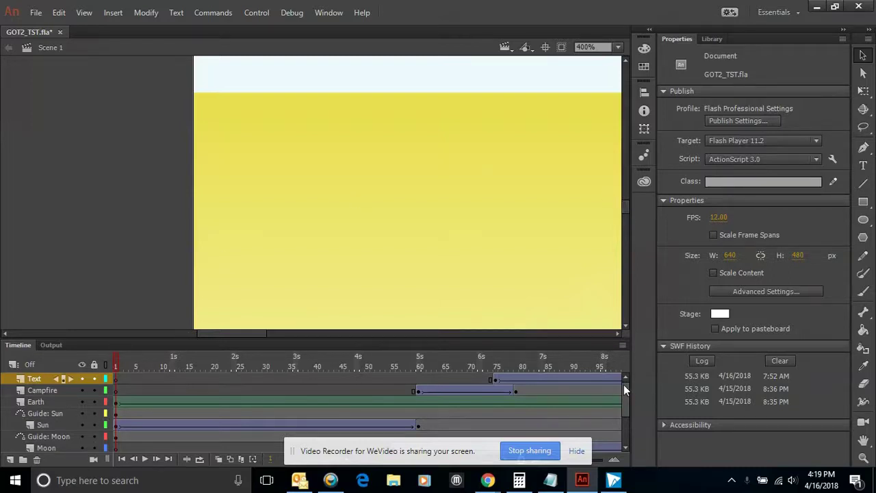
# Insert a new layer above the Text layer and name it Buttons.
pyautogui.rightClick(35, 378)
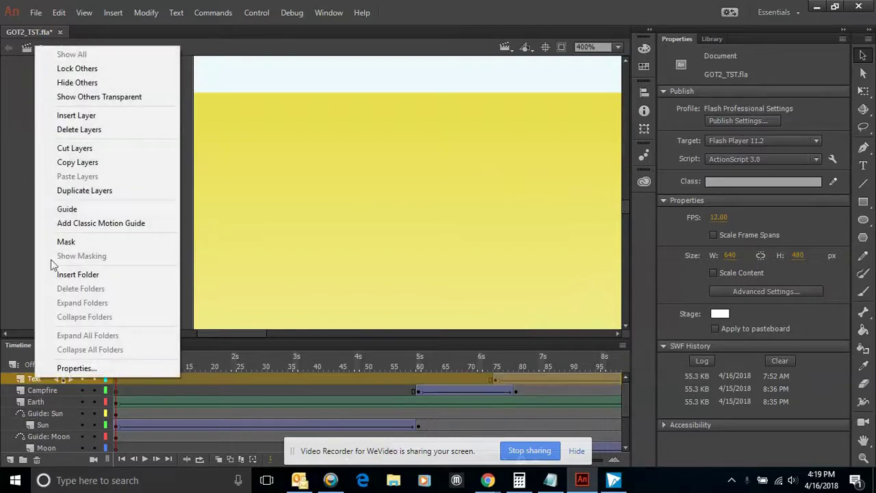
pyautogui.click(60, 115)
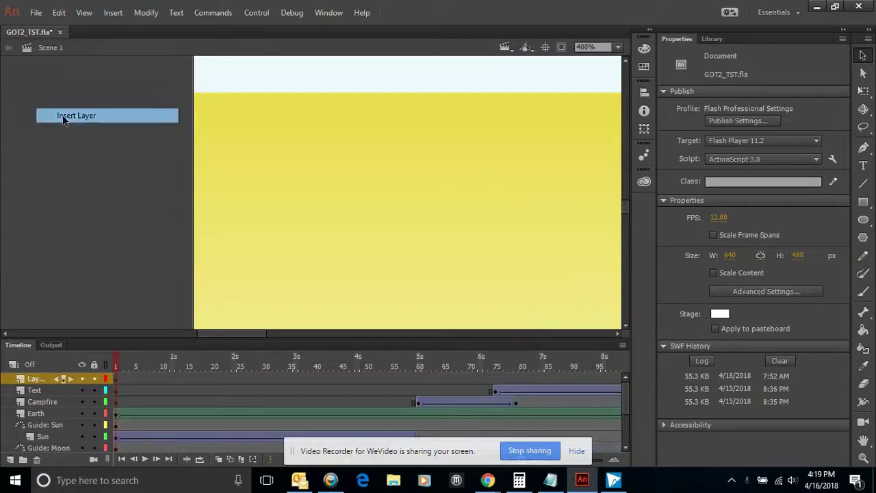
pyautogui.doubleClick(36, 379)
pyautogui.write('Buttons')
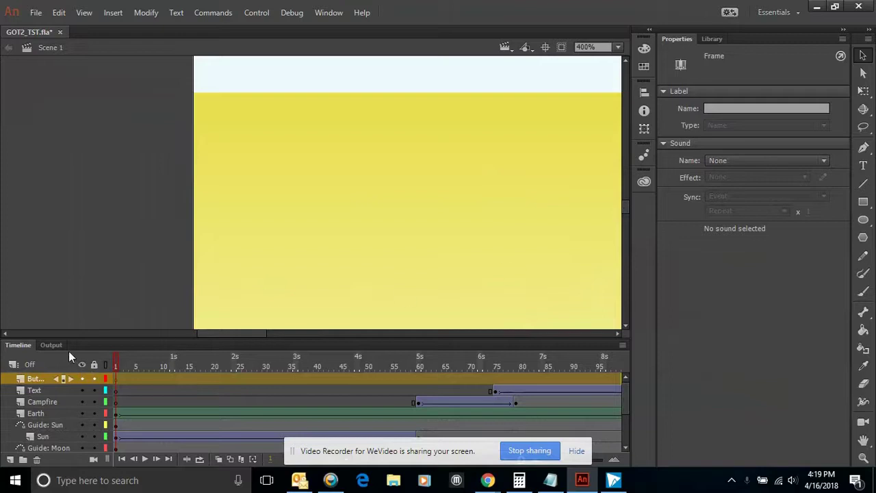
# On frame 1 of the Buttons layer, draw a blue circle about 50 px wide without stroke near the left edge of the sand.
pyautogui.click(116, 380)
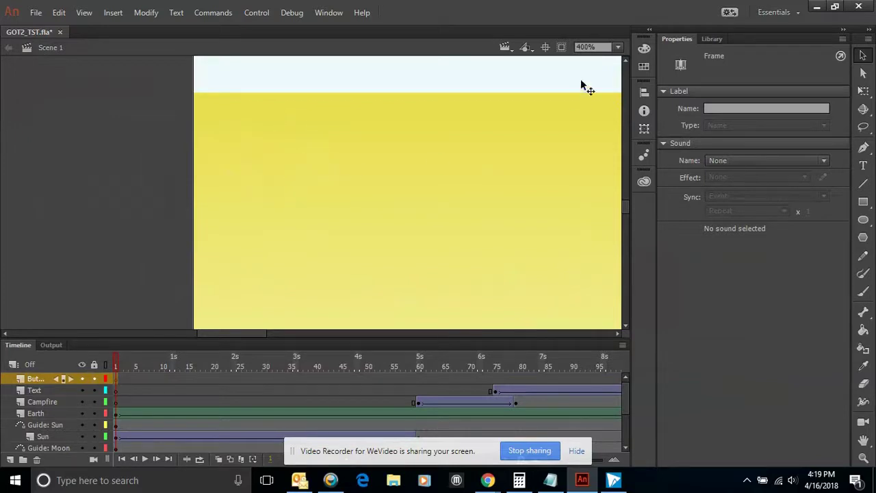
pyautogui.click(618, 46)
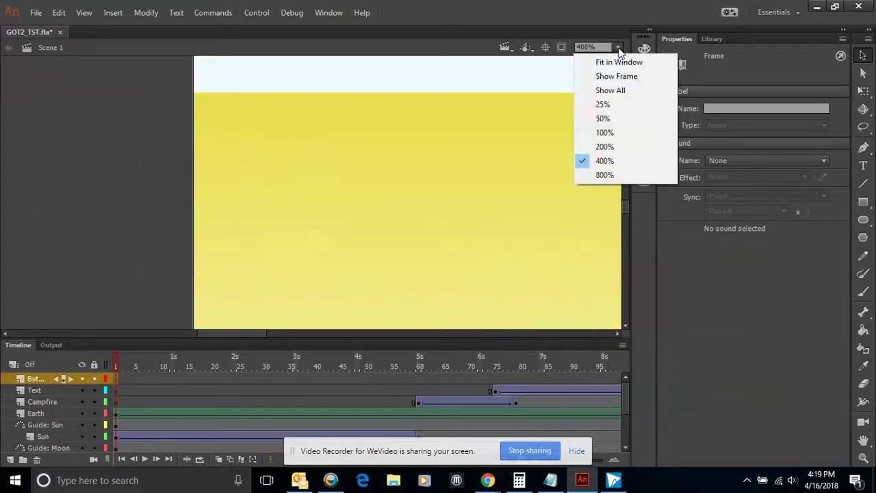
pyautogui.click(615, 148)
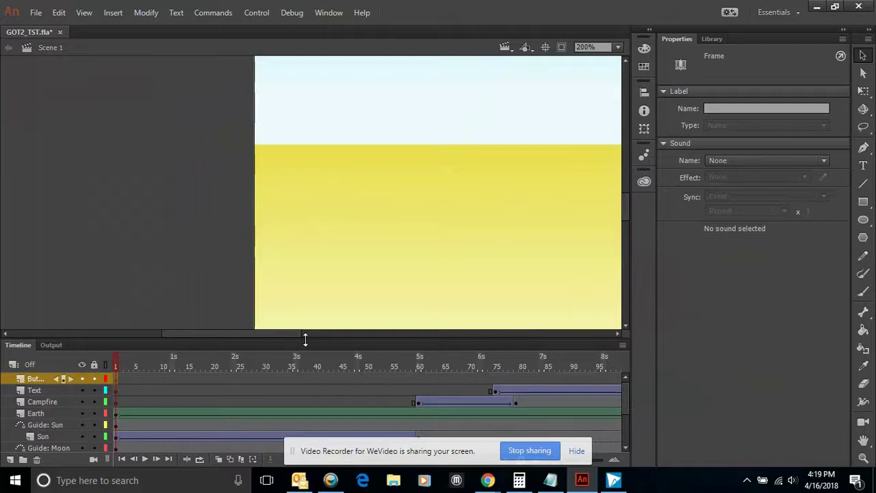
pyautogui.moveTo(294, 334); pyautogui.dragTo(346, 333)
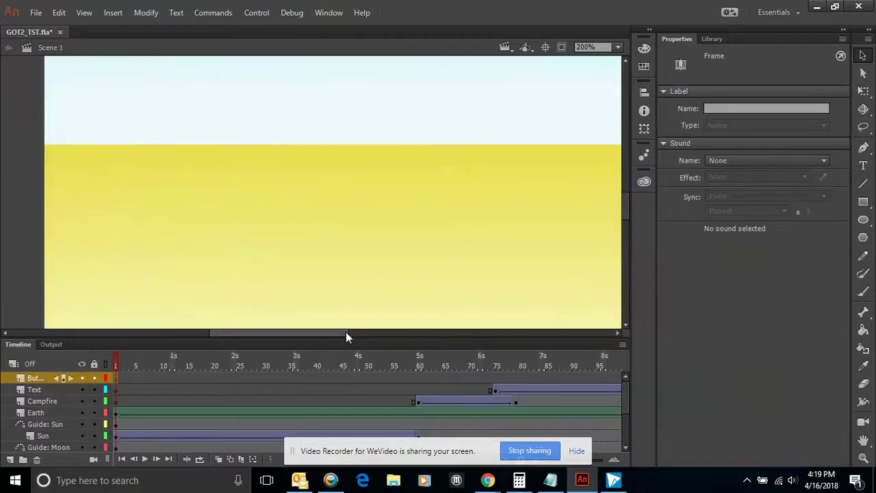
pyautogui.click(619, 47)
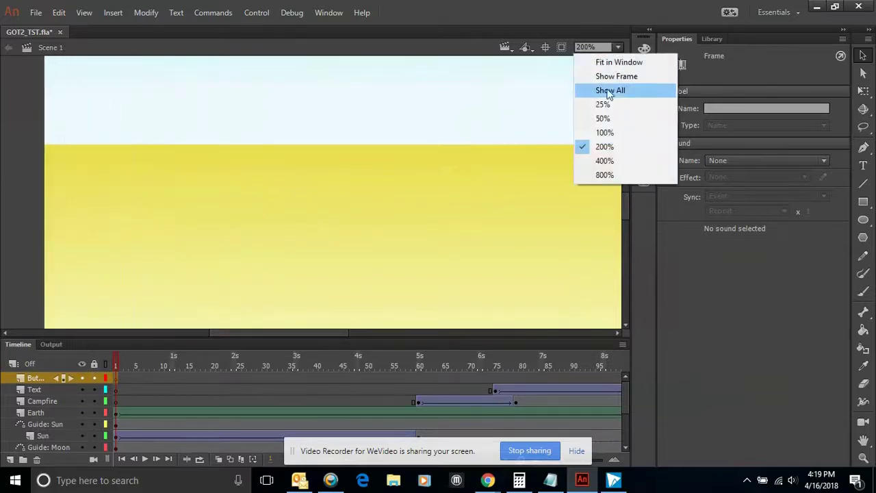
pyautogui.click(605, 133)
pyautogui.scroll(-3, 623, 177)
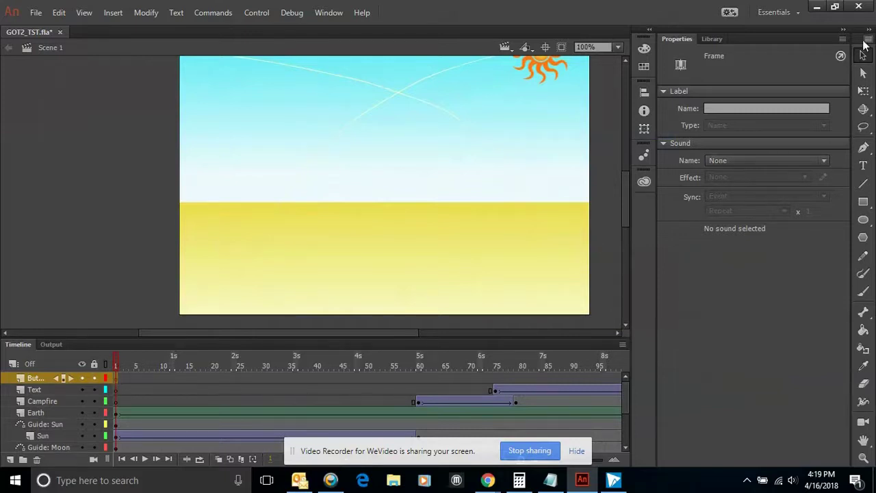
pyautogui.click(864, 221)
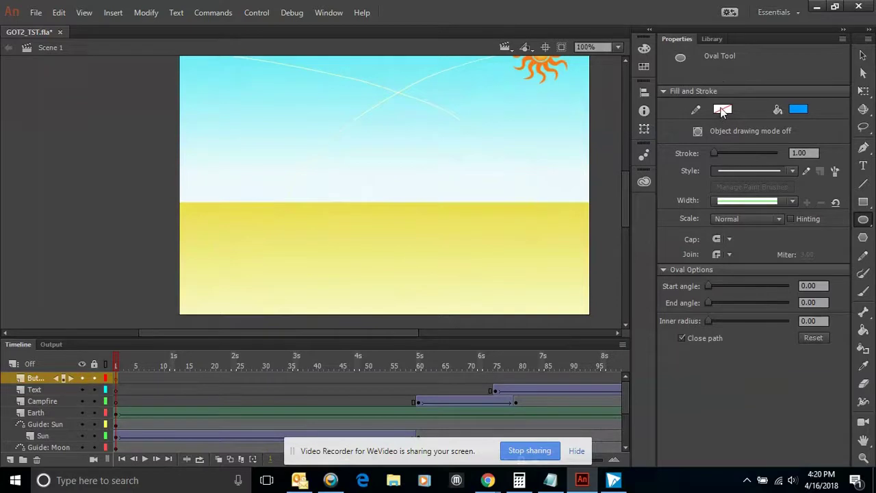
pyautogui.click(723, 109)
pyautogui.click(689, 121)
pyautogui.click(801, 109)
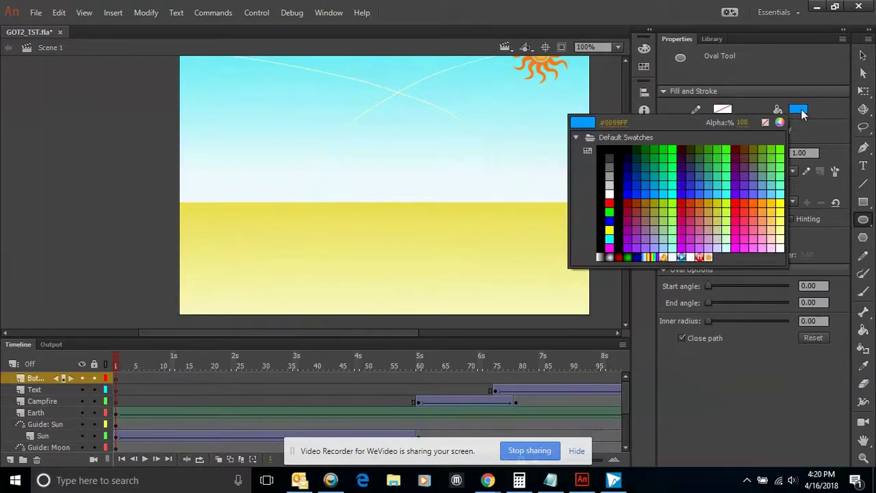
pyautogui.click(611, 220)
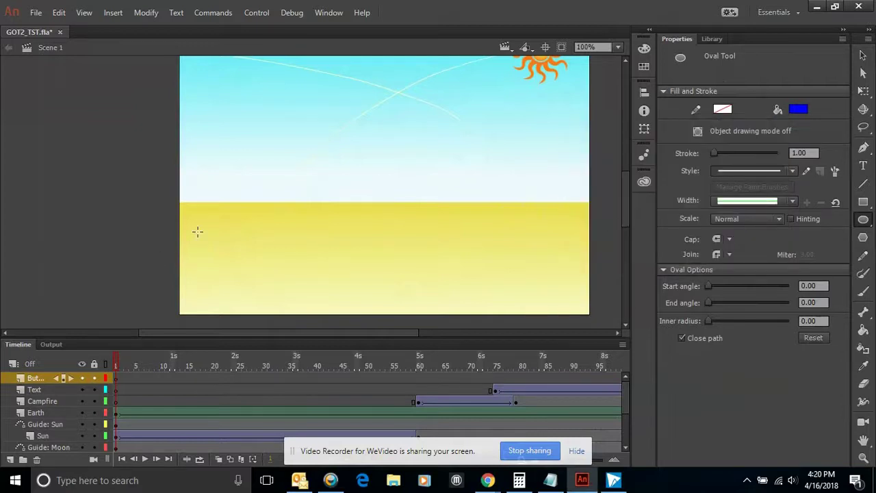
pyautogui.moveTo(198, 216); pyautogui.dragTo(226, 247)
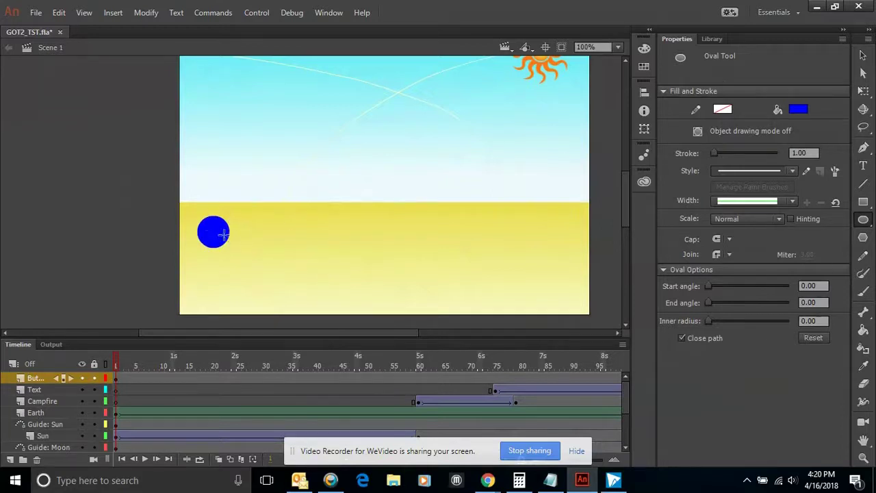
# Convert the blue circle to a Button symbol named Play.
pyautogui.click(863, 59)
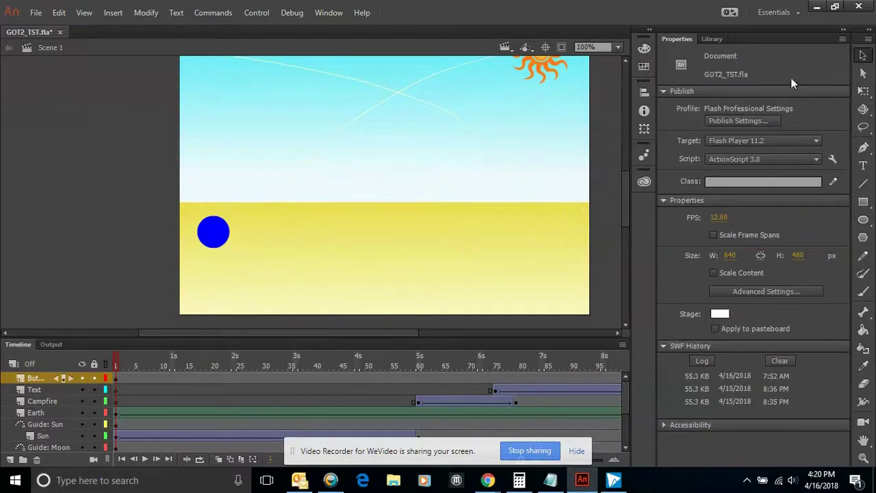
pyautogui.click(223, 237)
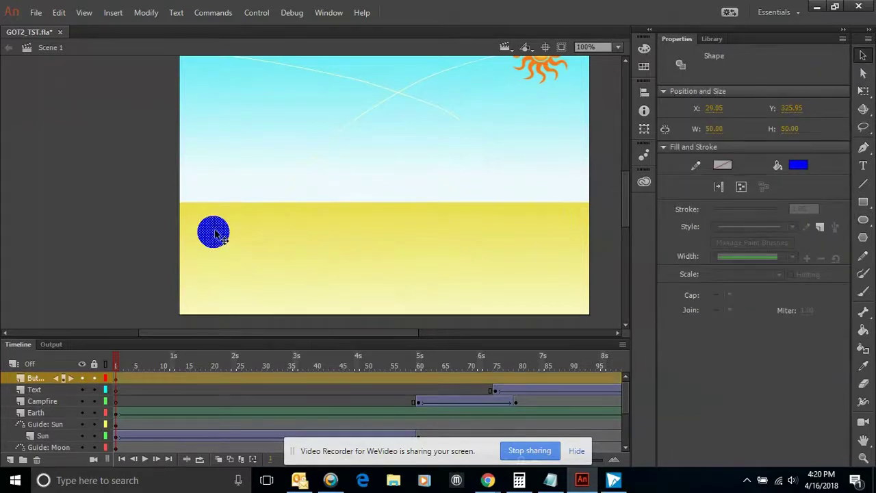
pyautogui.click(147, 14)
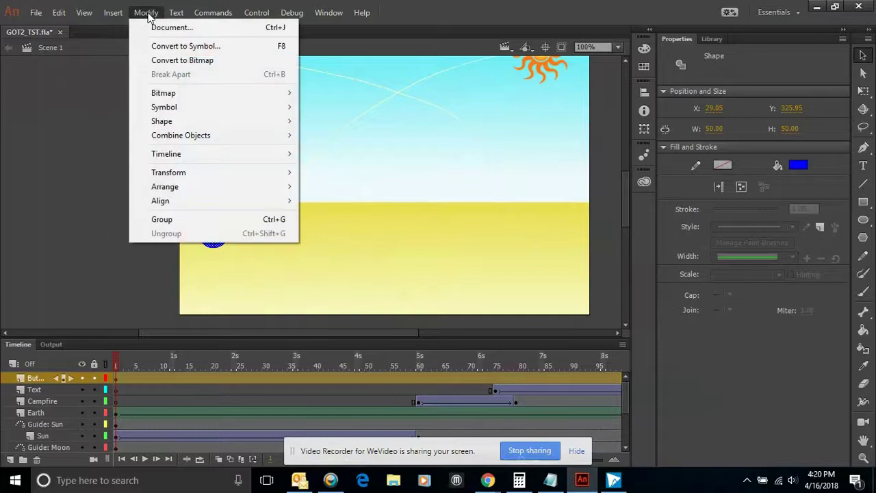
pyautogui.click(192, 48)
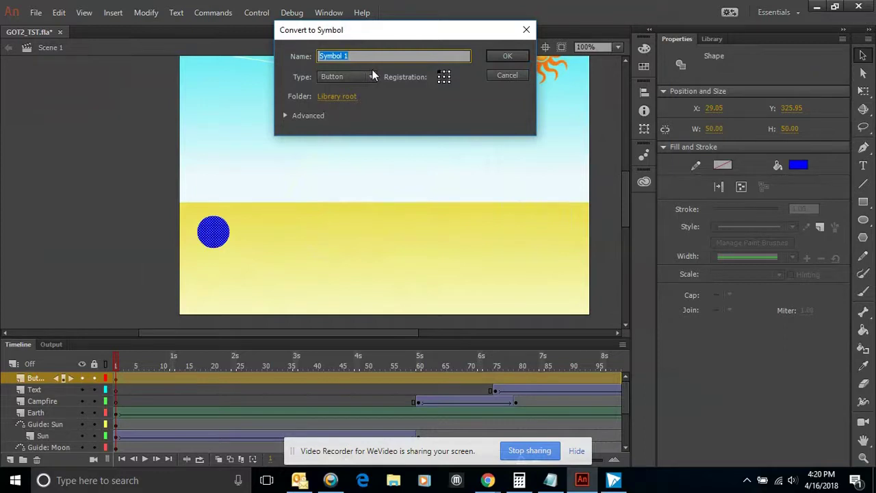
pyautogui.write('Play')
pyautogui.click(508, 55)
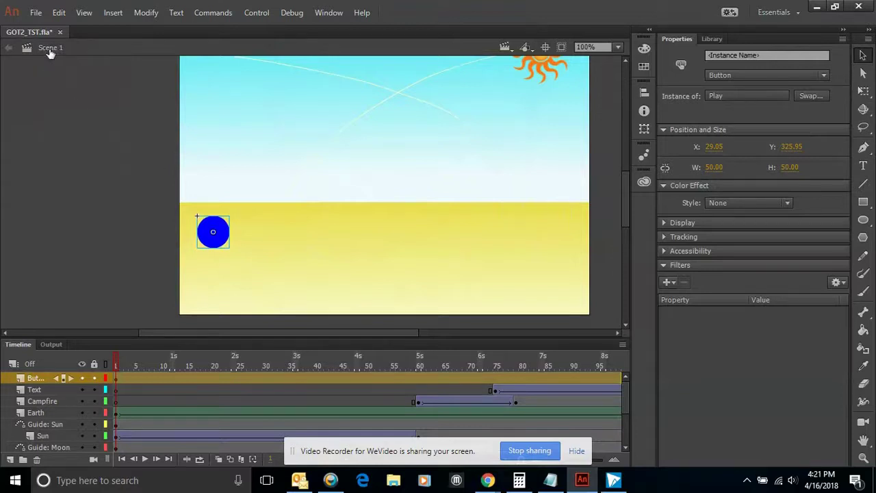
# Inside the Play symbol's Up state, add the white static text "PLAY" and centre it on the circle.
pyautogui.doubleClick(224, 237)
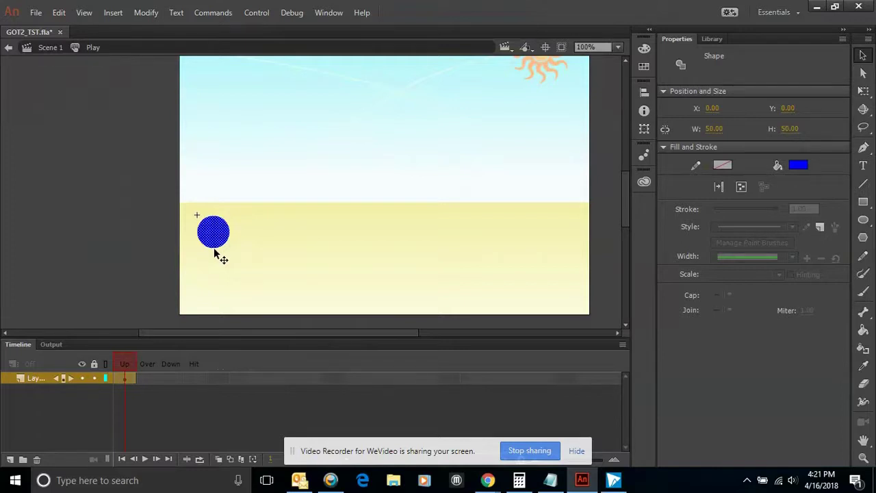
pyautogui.click(619, 48)
pyautogui.click(606, 160)
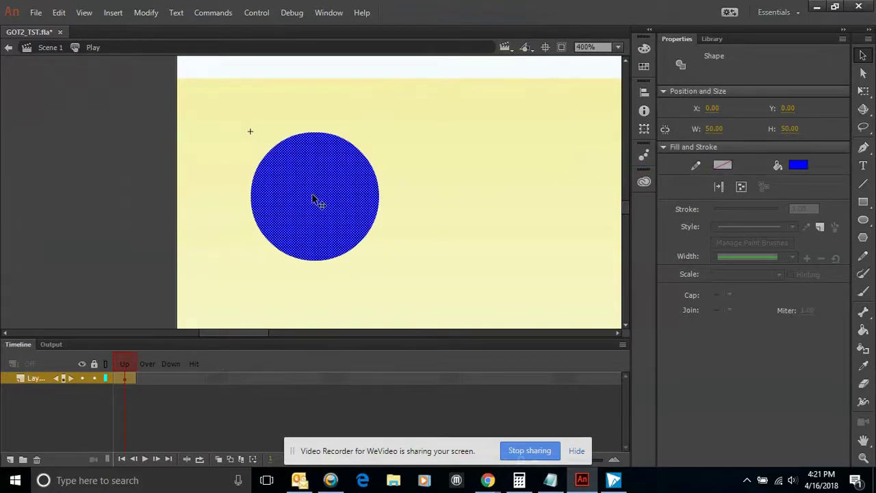
pyautogui.click(863, 165)
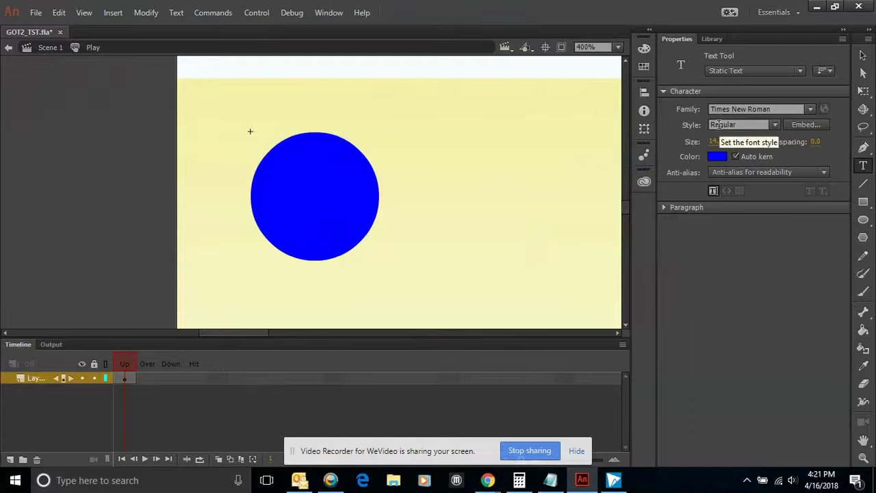
pyautogui.click(718, 157)
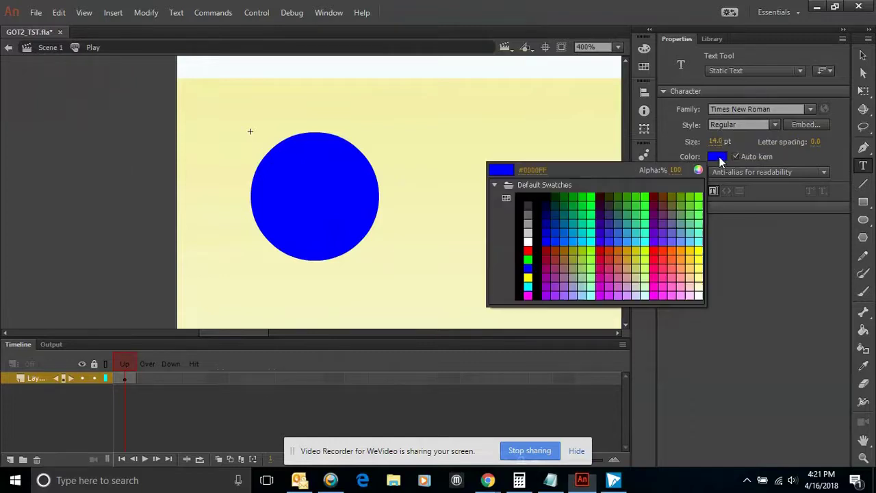
pyautogui.click(528, 241)
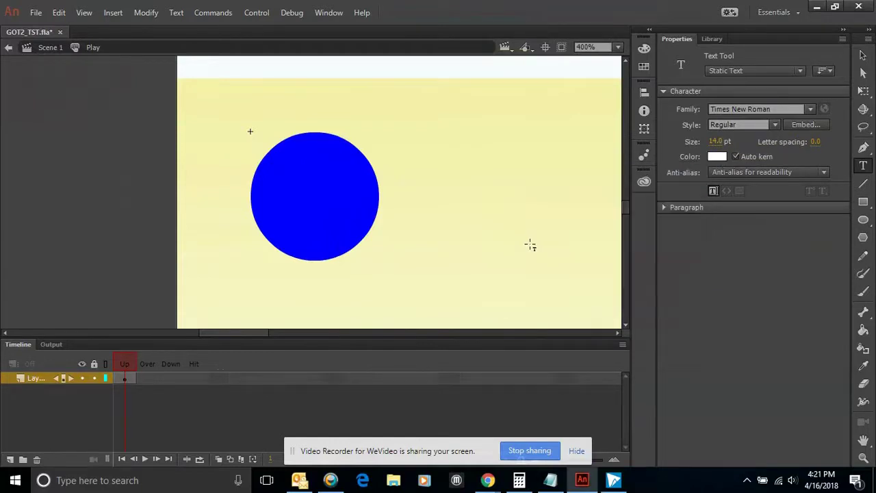
pyautogui.click(281, 200)
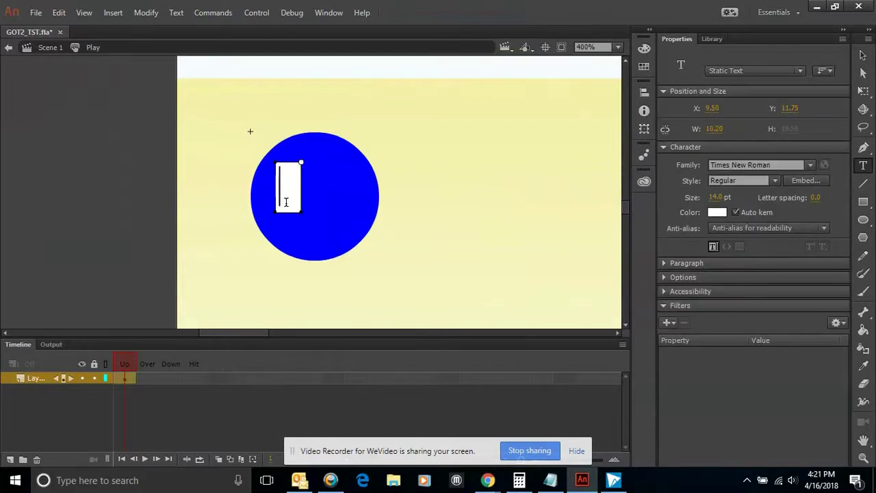
pyautogui.write('PLAY')
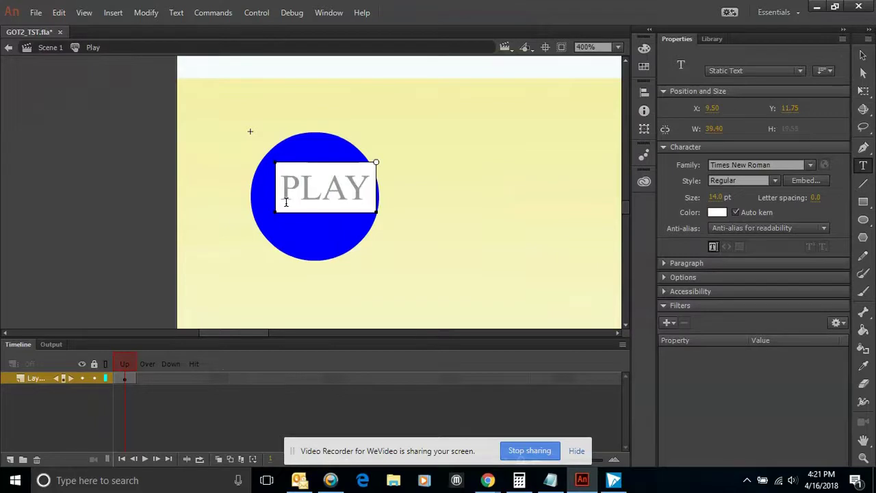
pyautogui.click(863, 54)
pyautogui.moveTo(345, 186)
pyautogui.mouseDown()
pyautogui.moveTo(331, 196)
pyautogui.moveTo(340, 192)
pyautogui.mouseUp()
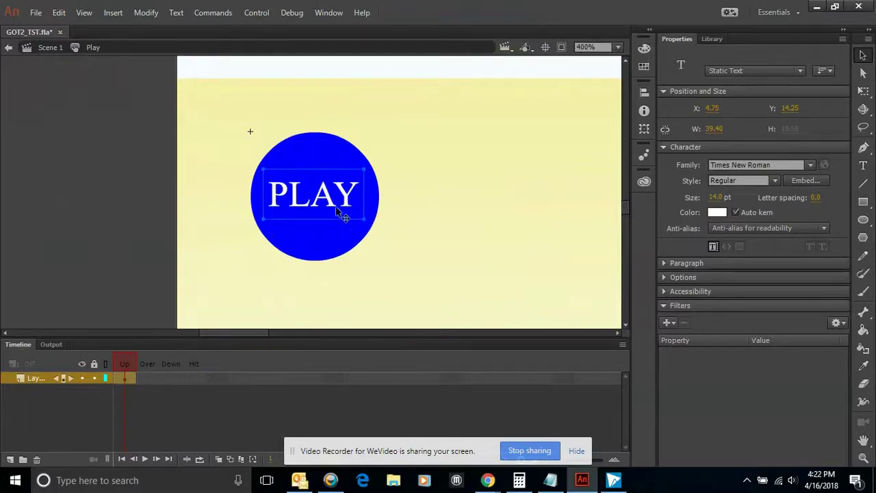
# Insert a keyframe in the button's Over state, change the circle's fill there to light blue, and compare it with the Up state.
pyautogui.click(152, 378)
pyautogui.rightClick(151, 378)
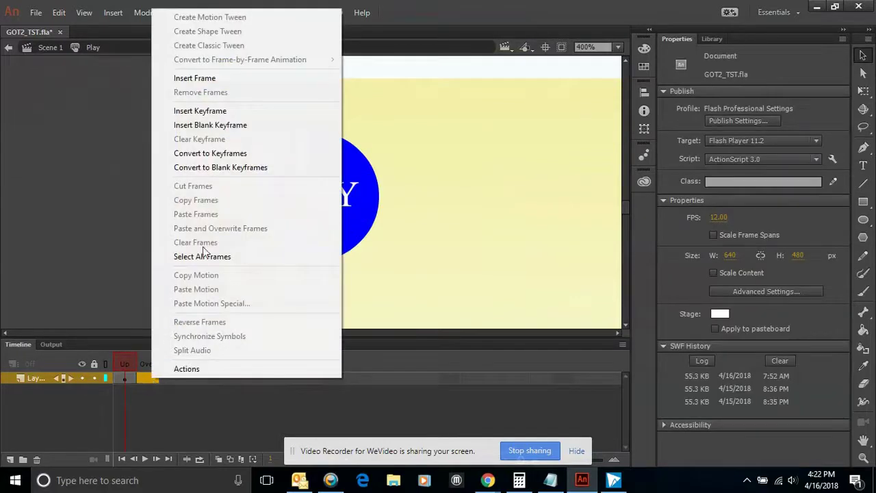
pyautogui.click(199, 112)
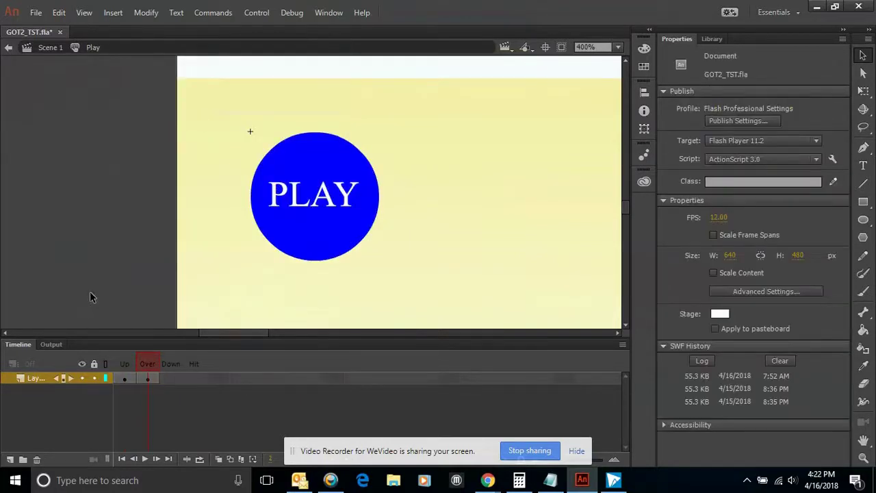
pyautogui.click(336, 241)
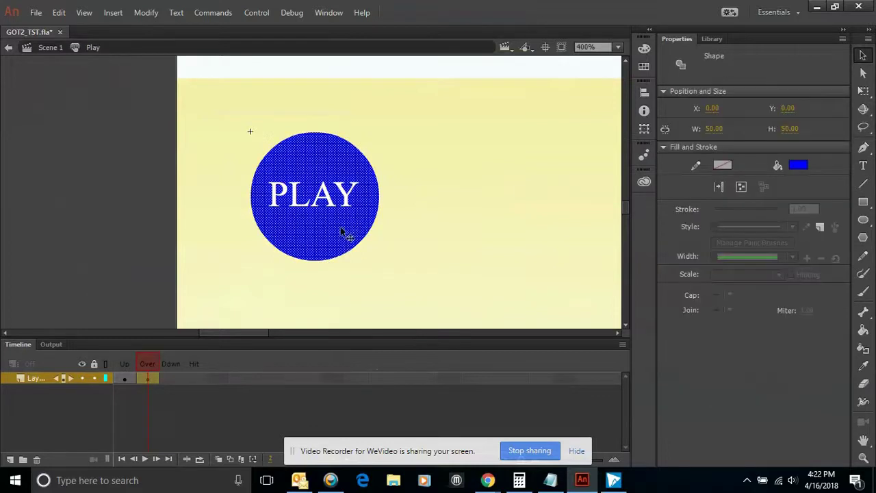
pyautogui.click(800, 166)
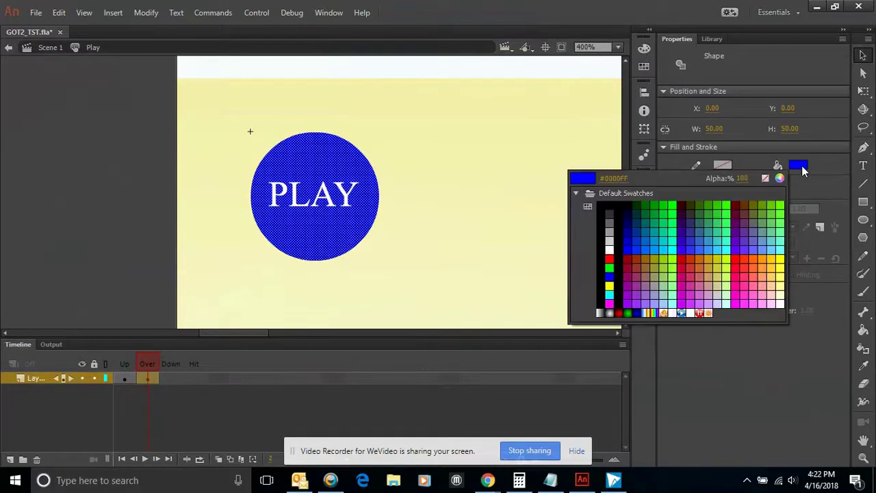
pyautogui.click(667, 251)
pyautogui.click(125, 365)
pyautogui.moveTo(127, 363); pyautogui.dragTo(149, 363)
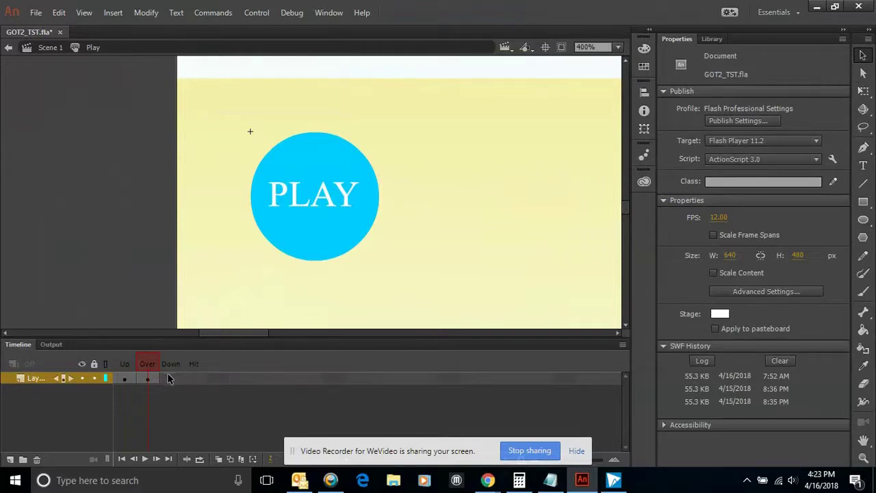
# Insert a keyframe in the Down state of the Play button symbol.
pyautogui.click(169, 381)
pyautogui.rightClick(172, 380)
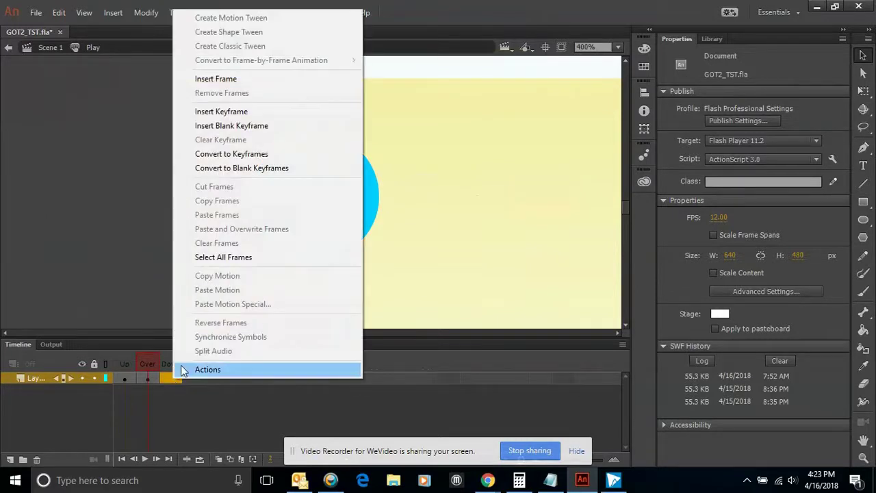
pyautogui.click(222, 112)
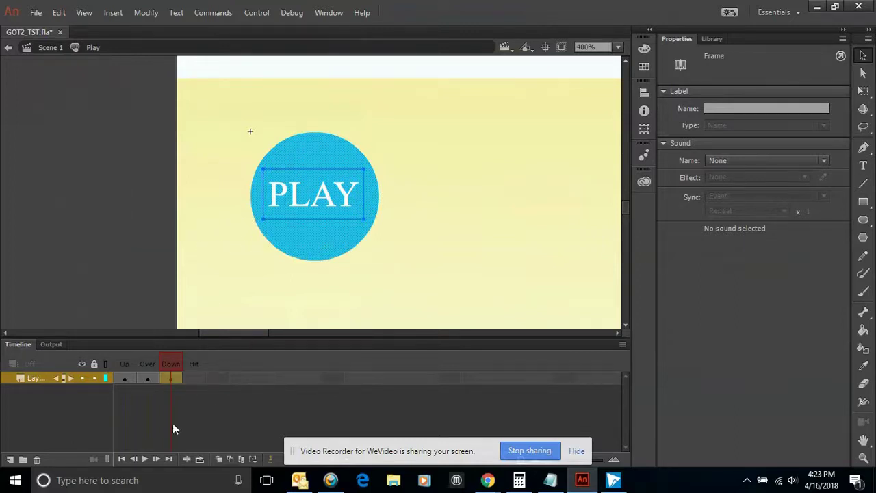
# Rename the symbol's layer to Play Button and lock it.
pyautogui.doubleClick(38, 379)
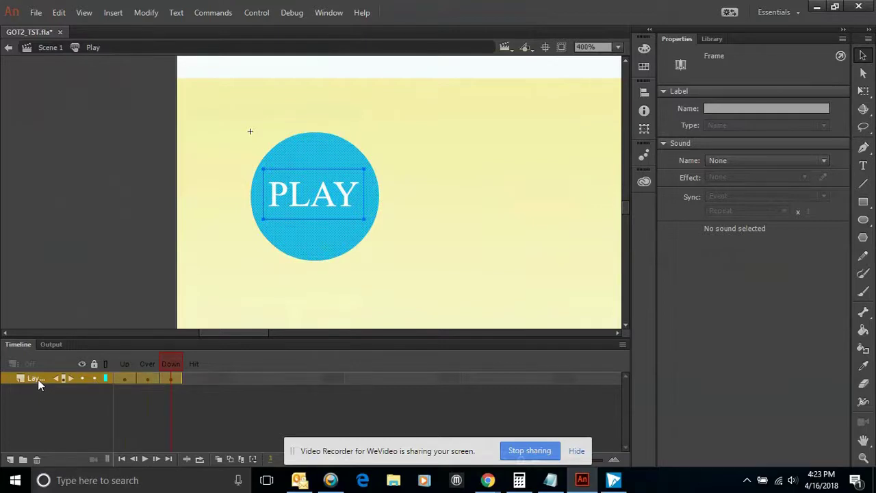
pyautogui.write('Play Button')
pyautogui.click(94, 378)
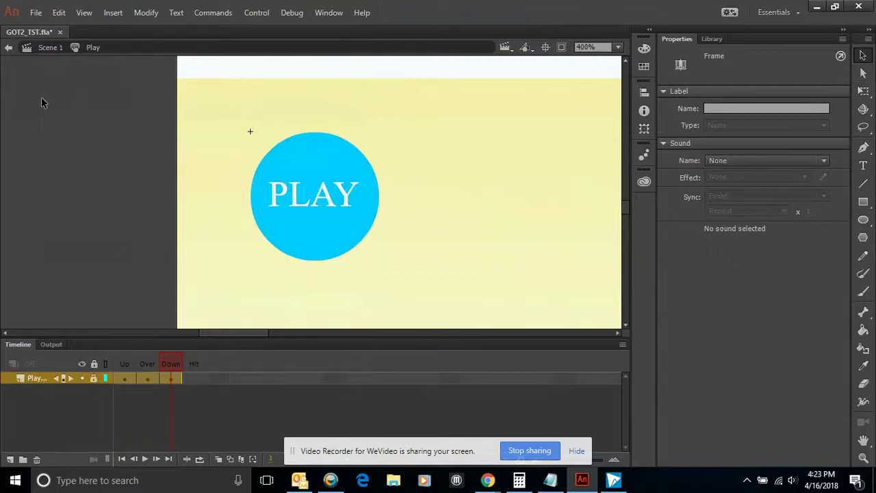
# Leave the Play symbol for Scene 1, with the whole stage in view and nothing selected.
pyautogui.click(50, 47)
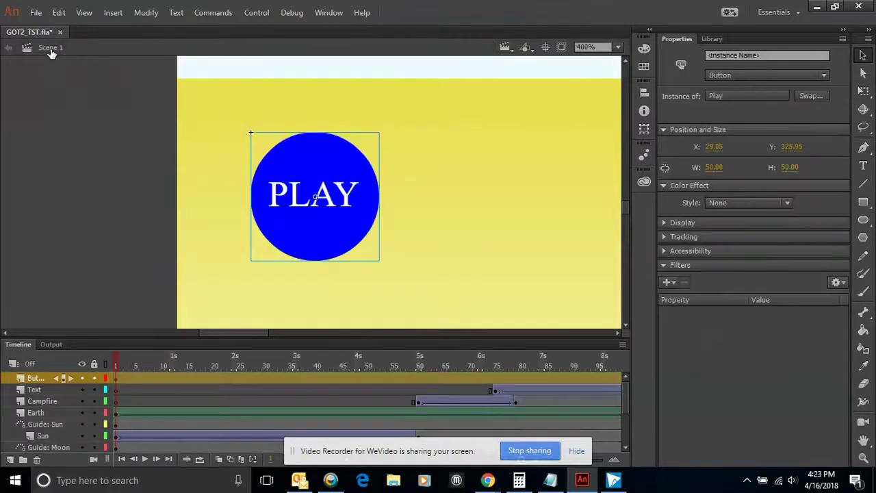
pyautogui.click(618, 47)
pyautogui.click(616, 61)
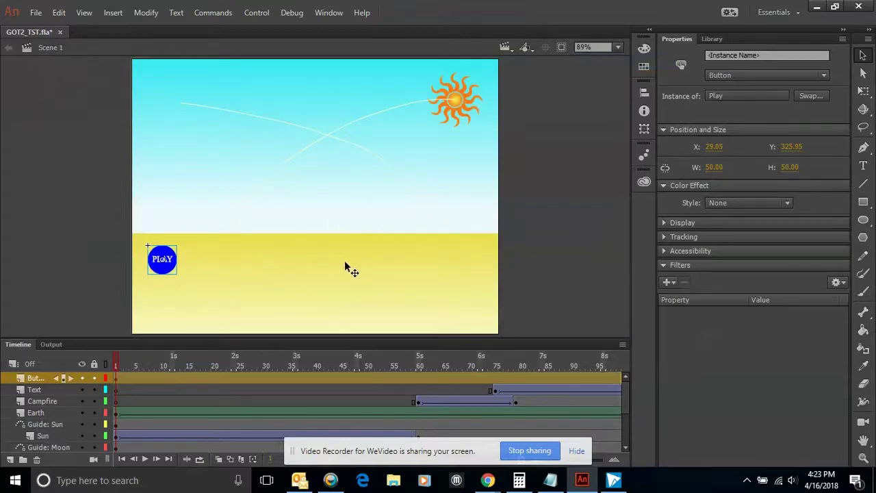
pyautogui.click(77, 271)
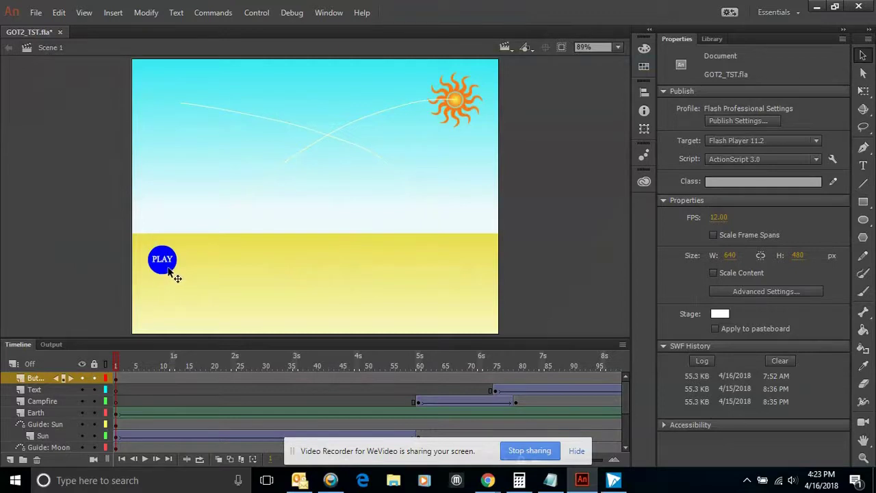
# Draw a red circle without a stroke, about 51 px wide, directly below the Play button.
pyautogui.click(863, 220)
pyautogui.click(798, 110)
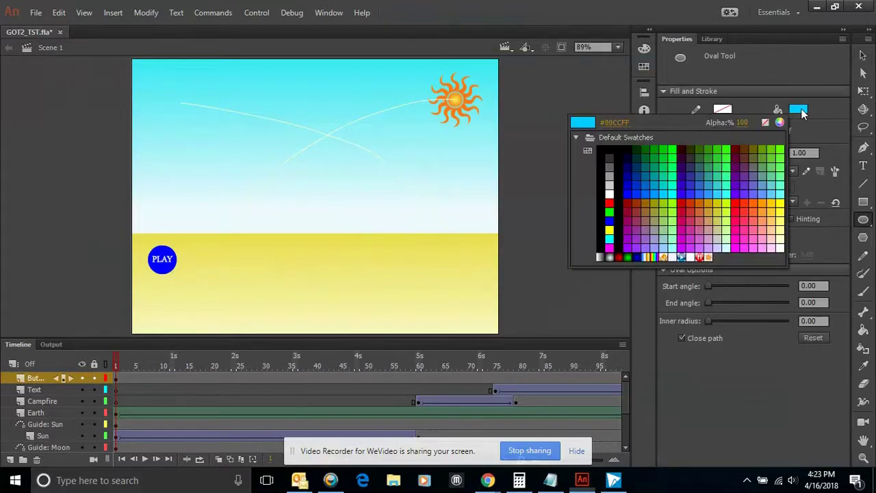
pyautogui.click(611, 201)
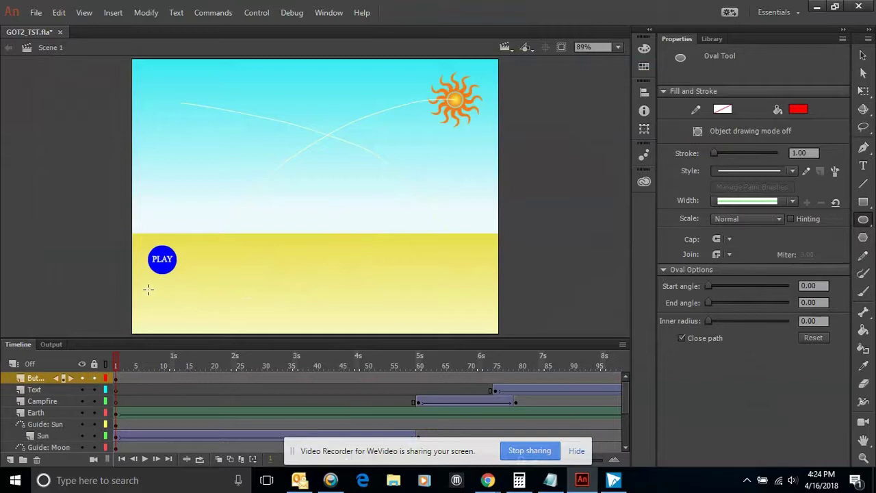
pyautogui.moveTo(147, 289); pyautogui.dragTo(178, 314)
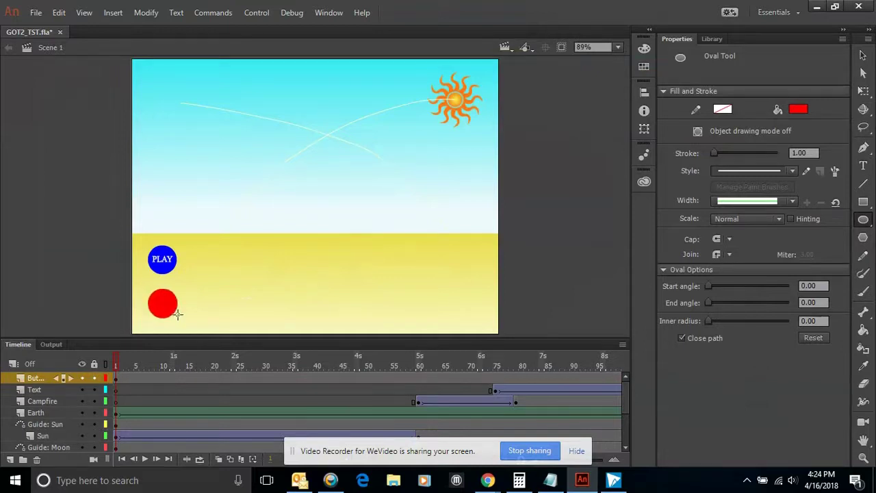
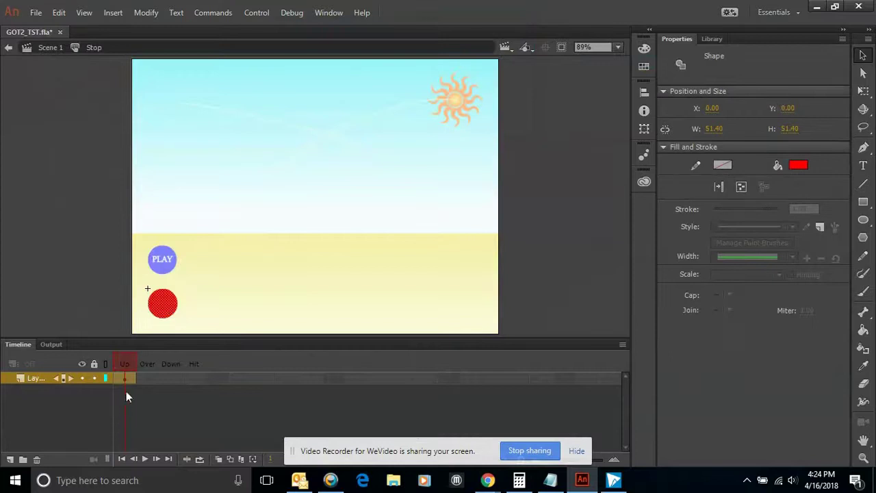
# Inside the Stop symbol's Up state, add the white static text "STOP" and centre it on the red circle.
pyautogui.click(126, 379)
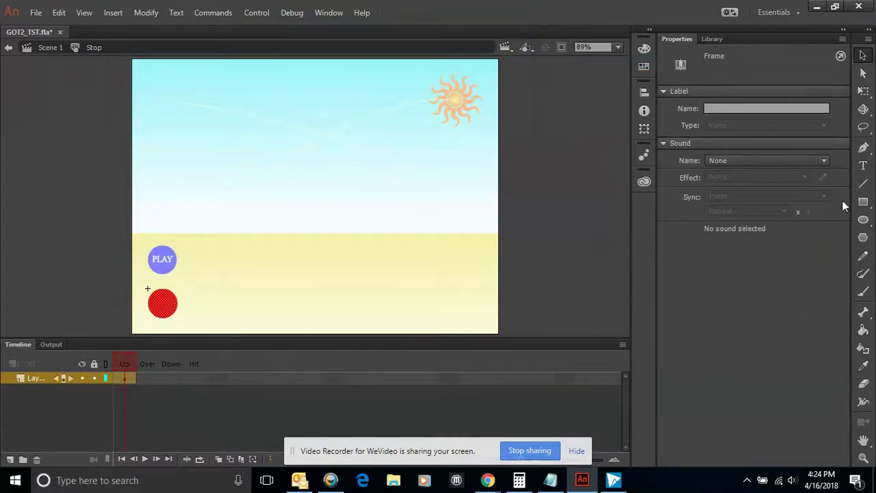
pyautogui.click(863, 165)
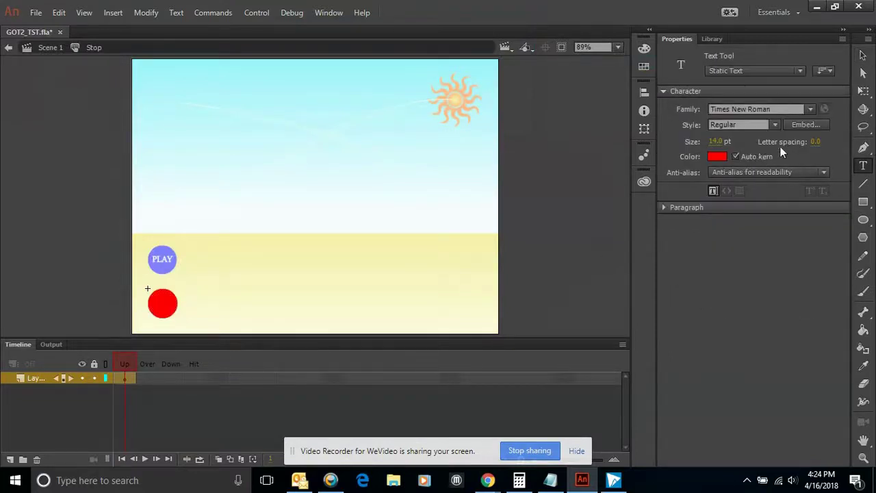
pyautogui.click(725, 157)
pyautogui.click(526, 243)
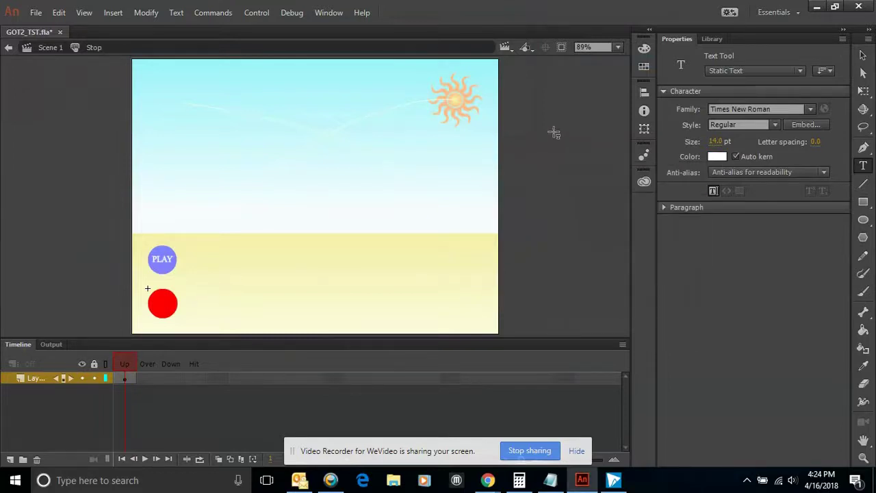
pyautogui.click(618, 47)
pyautogui.click(604, 159)
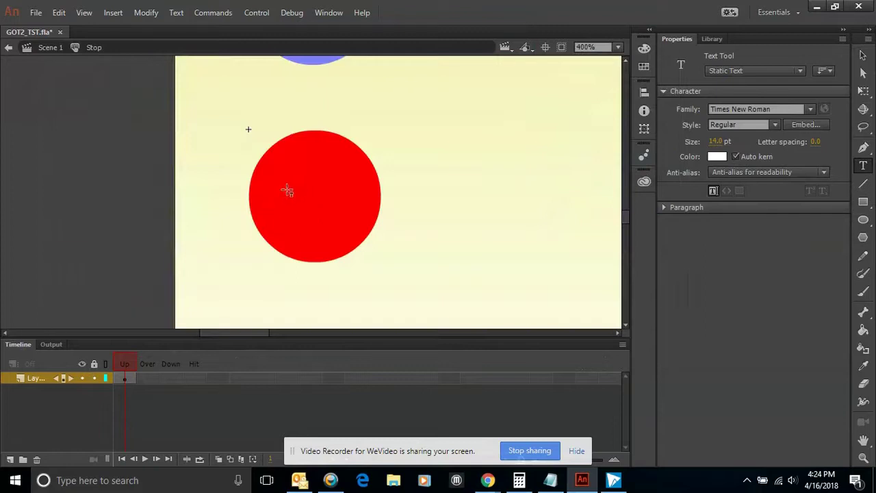
pyautogui.click(273, 196)
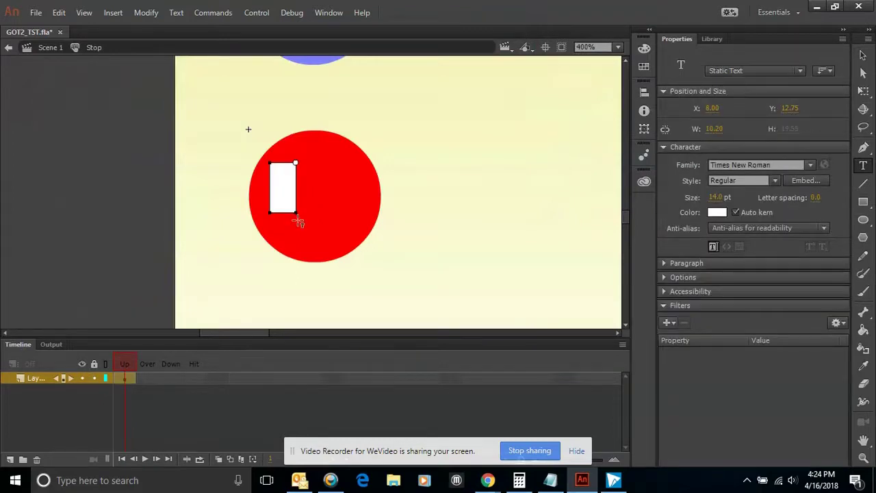
pyautogui.write('STOP')
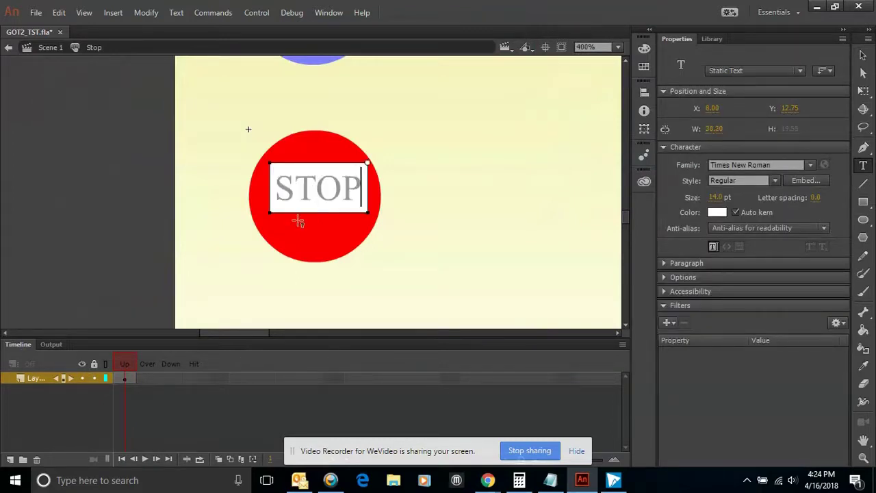
pyautogui.click(863, 56)
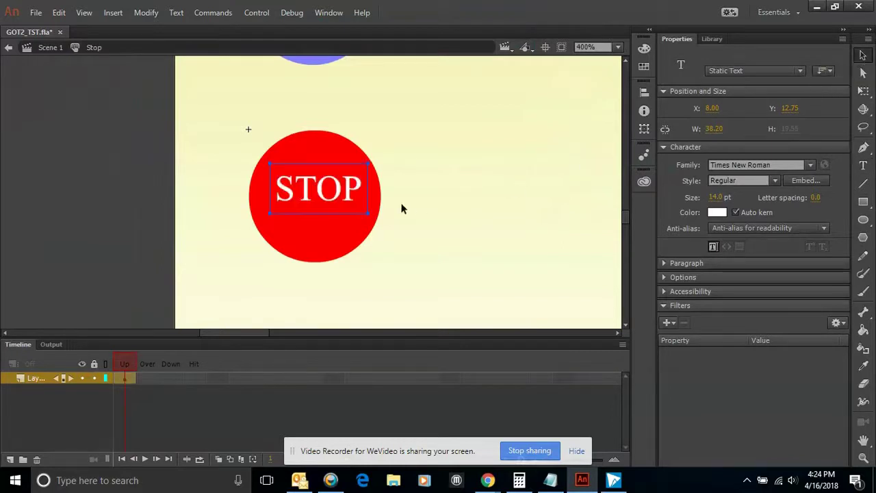
pyautogui.moveTo(348, 211); pyautogui.dragTo(343, 214)
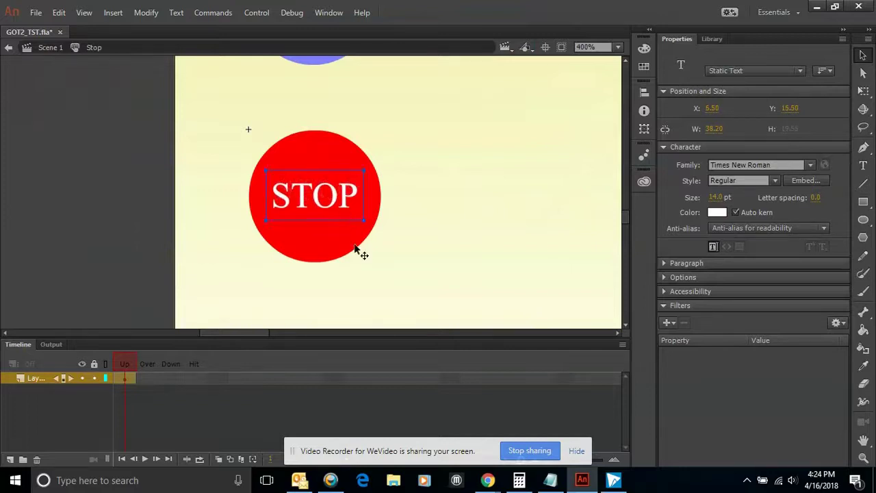
# Insert a keyframe in the Stop button's Over state and change the circle's fill there to pink #FF6699.
pyautogui.rightClick(152, 381)
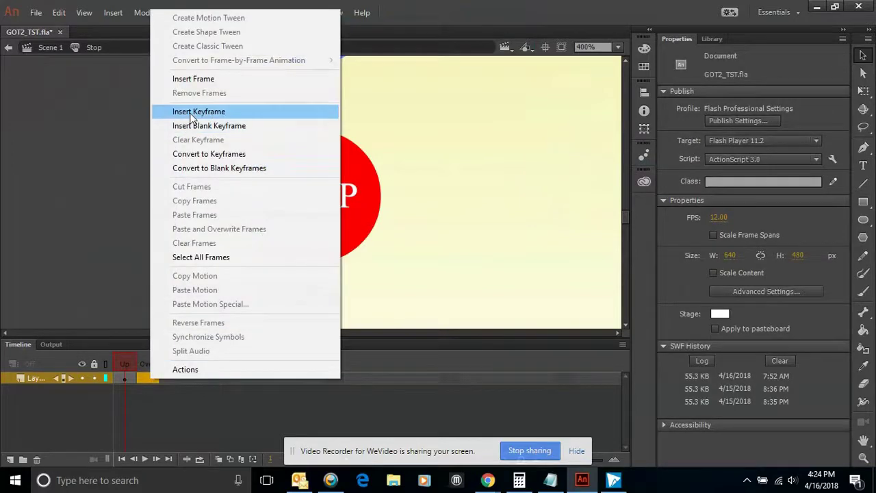
pyautogui.click(190, 113)
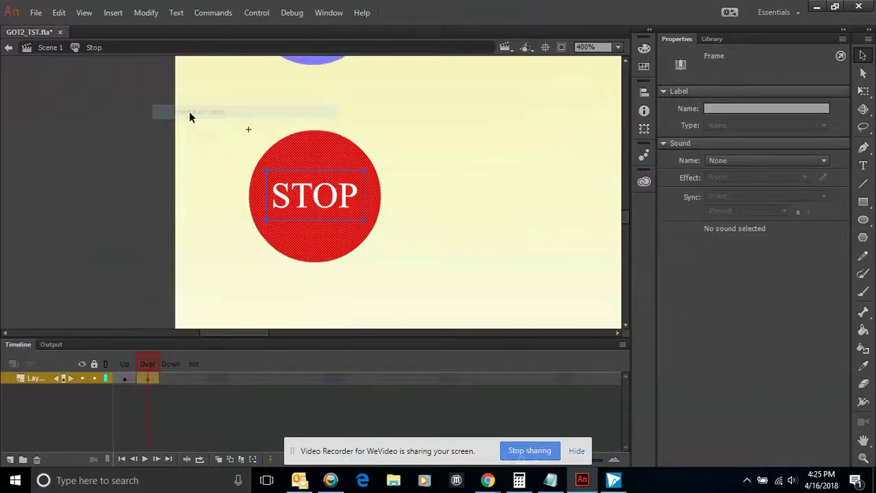
pyautogui.click(124, 240)
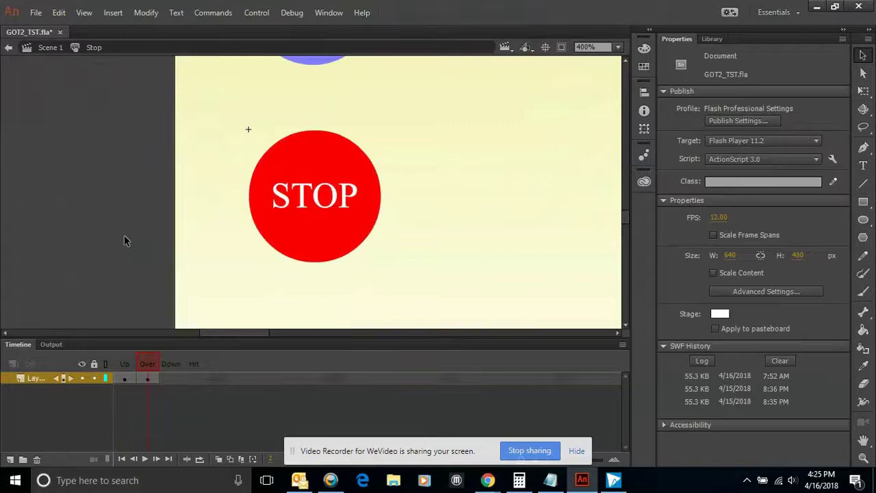
pyautogui.click(312, 252)
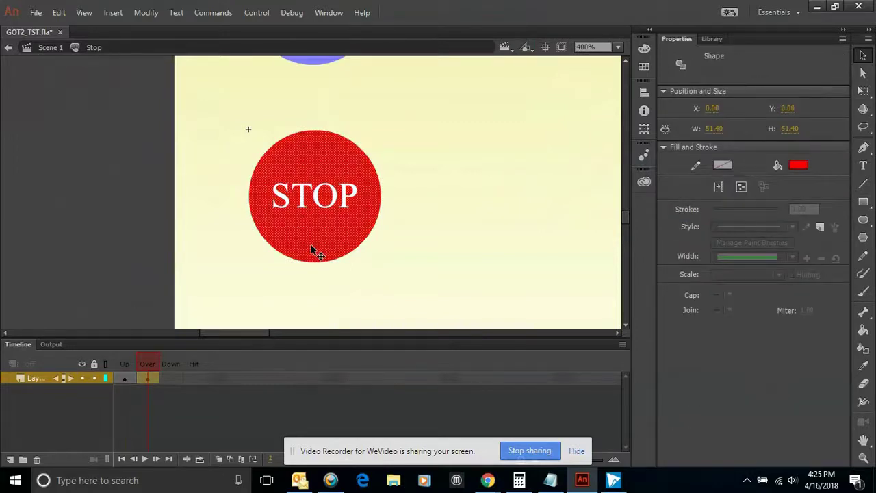
pyautogui.click(798, 166)
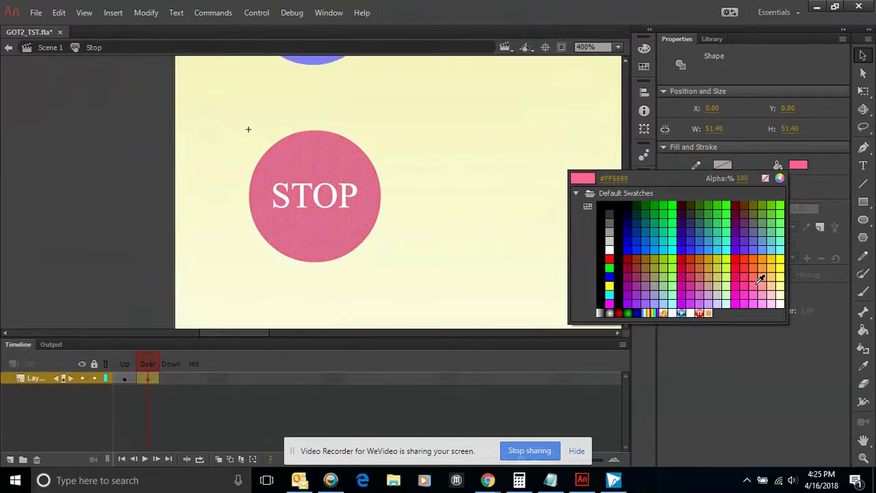
pyautogui.click(758, 281)
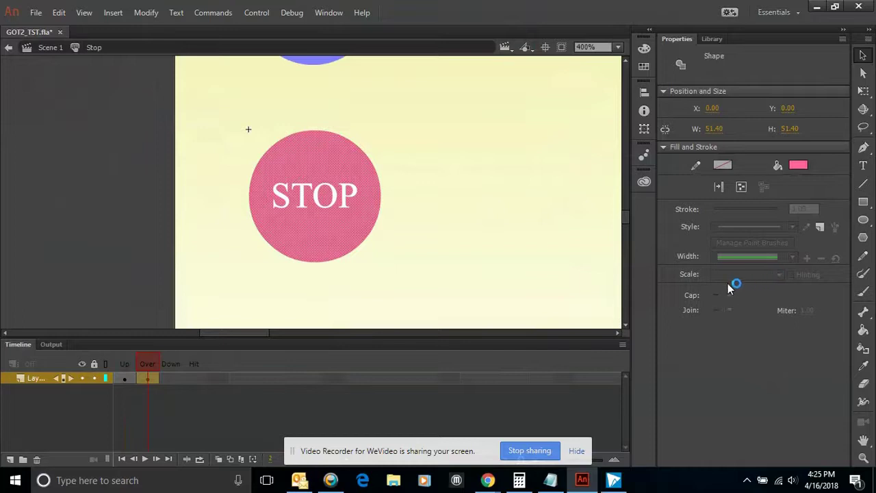
# Insert a keyframe in the Down state of the Stop button symbol.
pyautogui.click(174, 377)
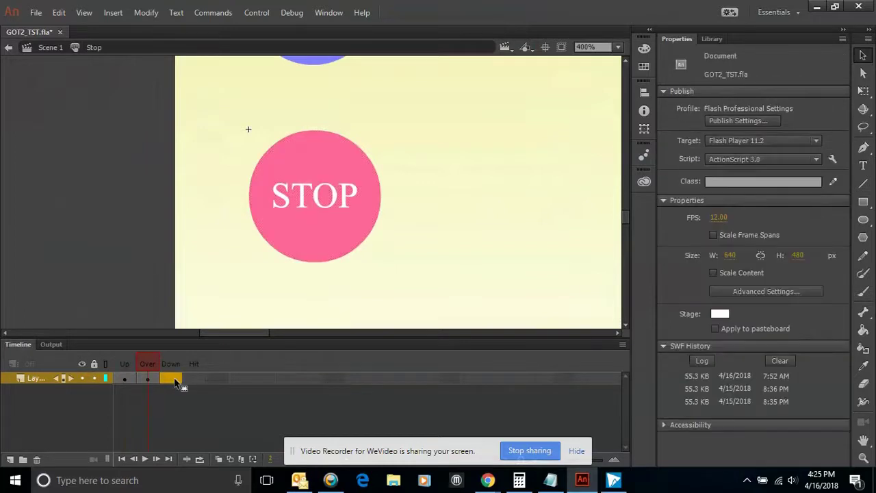
pyautogui.rightClick(175, 378)
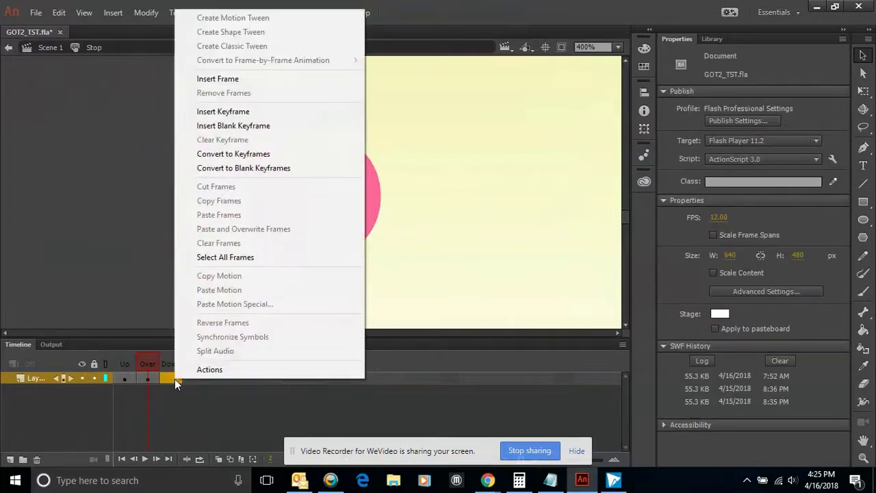
pyautogui.click(227, 114)
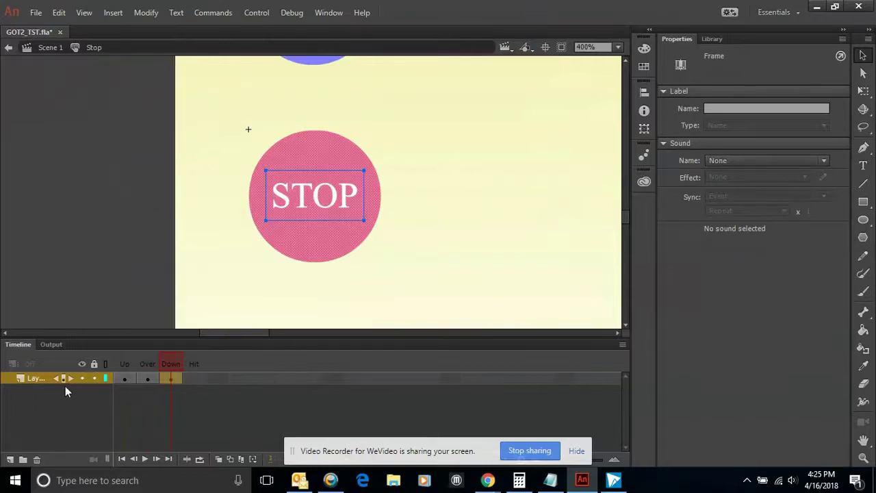
# Rename the Stop symbol's layer to Stop Button and lock it.
pyautogui.doubleClick(37, 378)
pyautogui.write('S')
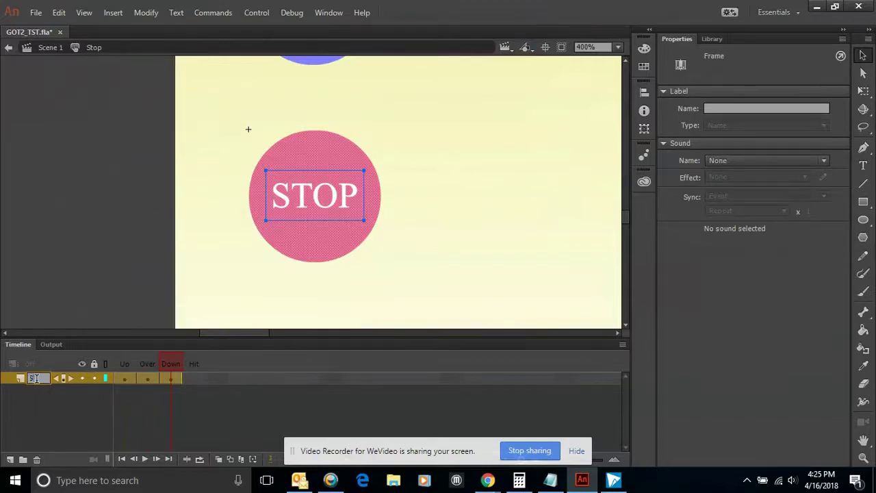
pyautogui.write('top Bu')
pyautogui.write('tton')
pyautogui.click(94, 378)
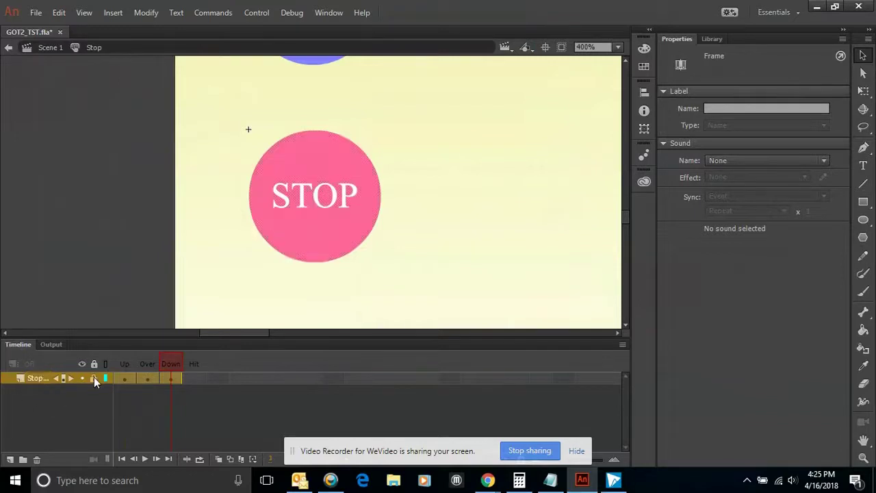
# Return from the Stop symbol to Scene 1, with the whole stage in view and nothing selected.
pyautogui.click(48, 48)
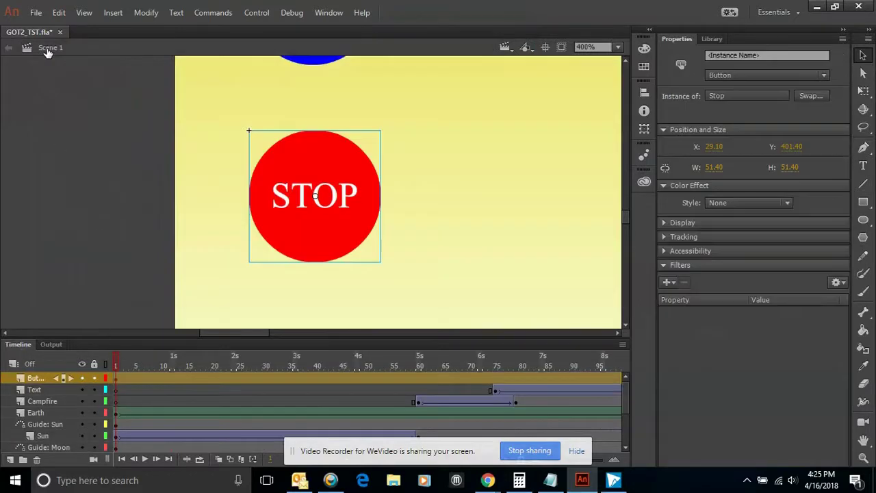
pyautogui.click(618, 46)
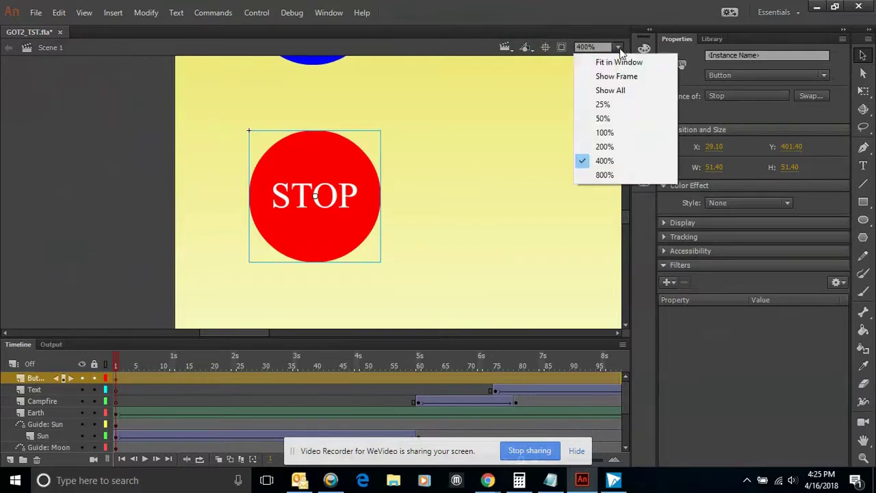
pyautogui.click(616, 63)
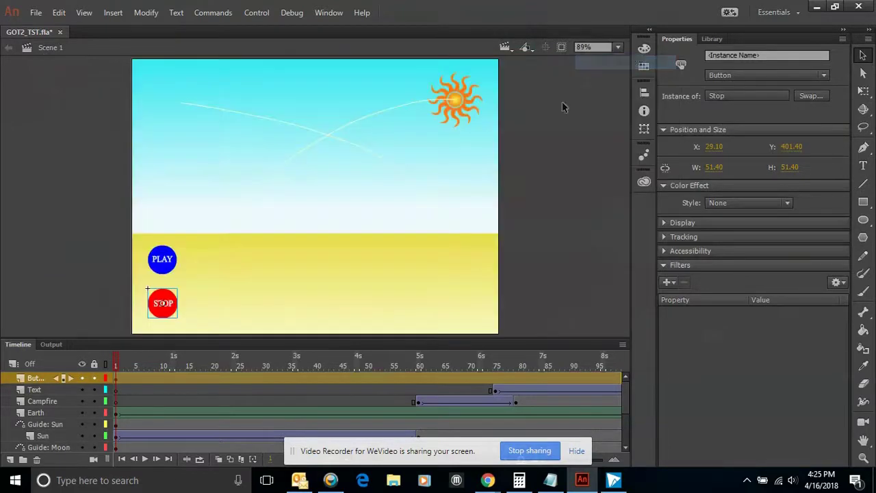
pyautogui.click(97, 274)
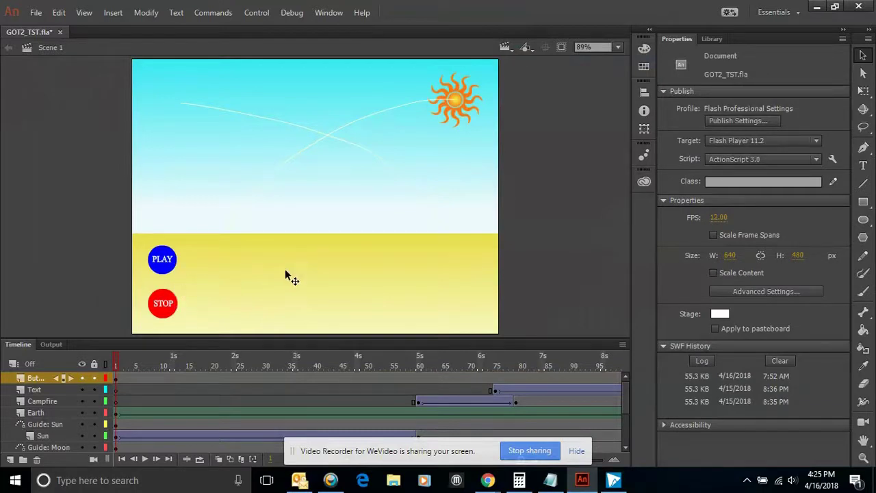
# Test the movie in the browser with Flash allowed, check the Play button's rollover, close the preview and return to Adobe Animate.
pyautogui.click(256, 13)
pyautogui.moveTo(437, 149)
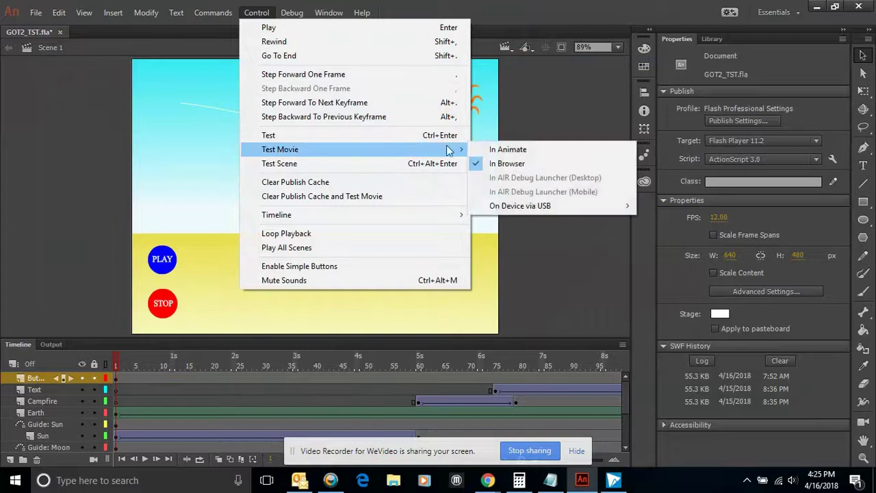
pyautogui.click(506, 164)
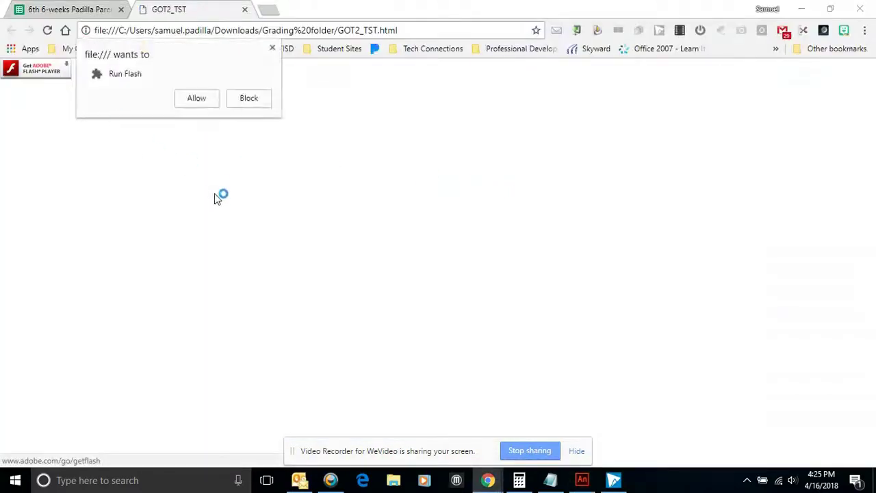
pyautogui.click(198, 99)
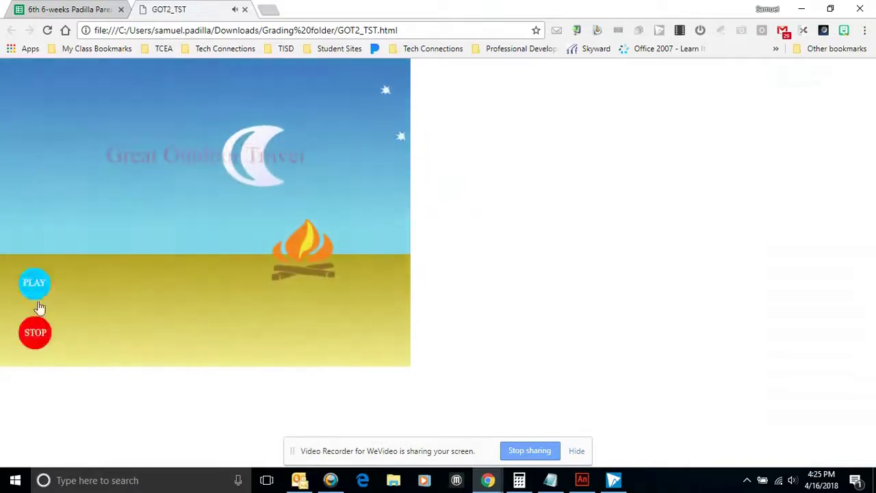
pyautogui.click(245, 11)
pyautogui.click(582, 480)
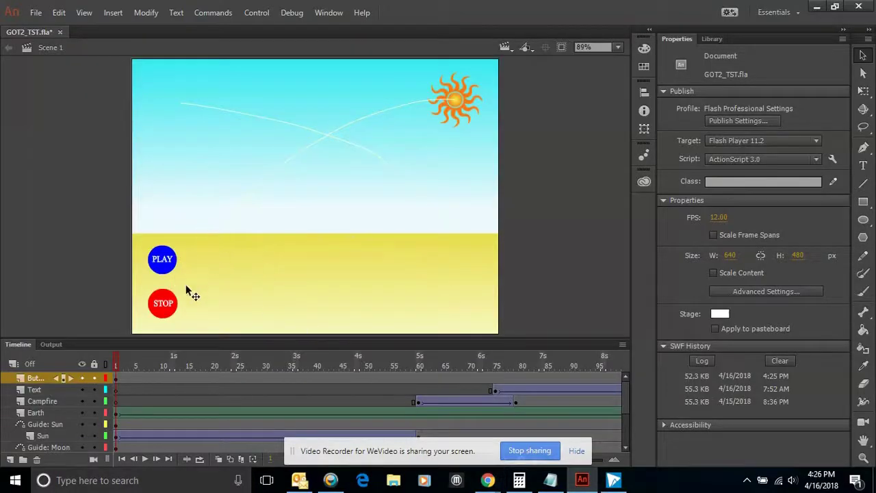
pyautogui.click(115, 378)
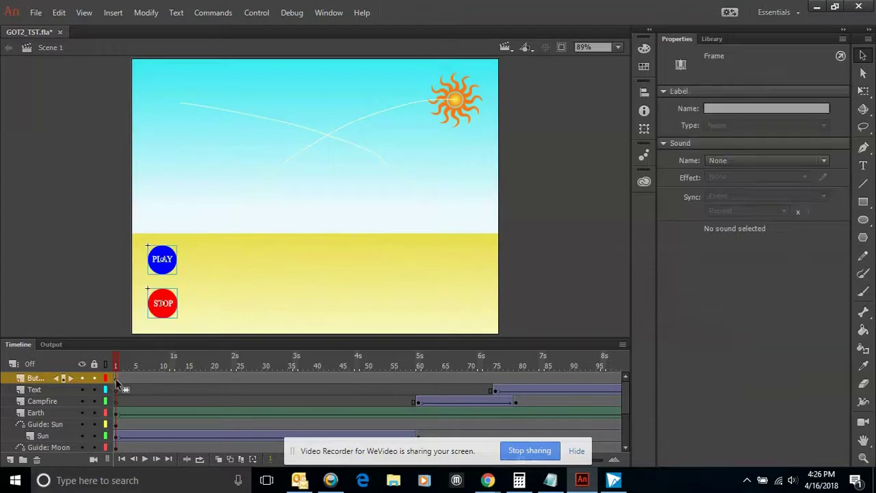
pyautogui.rightClick(163, 267)
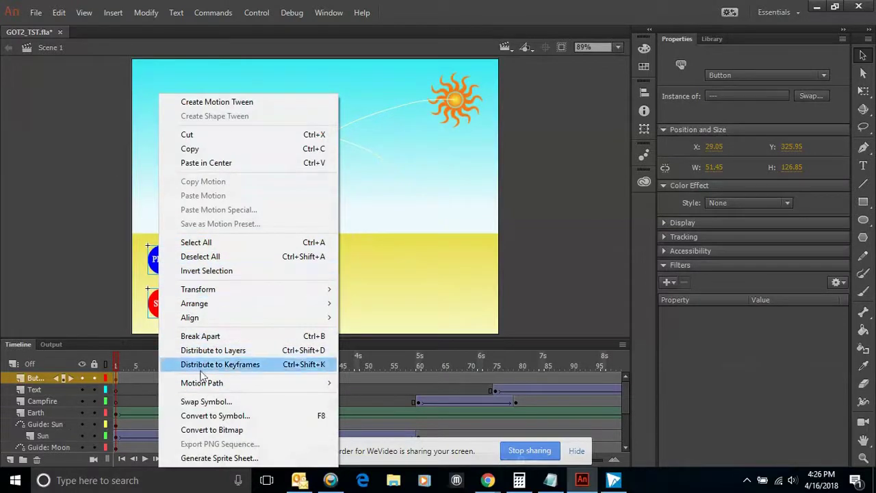
pyautogui.click(64, 217)
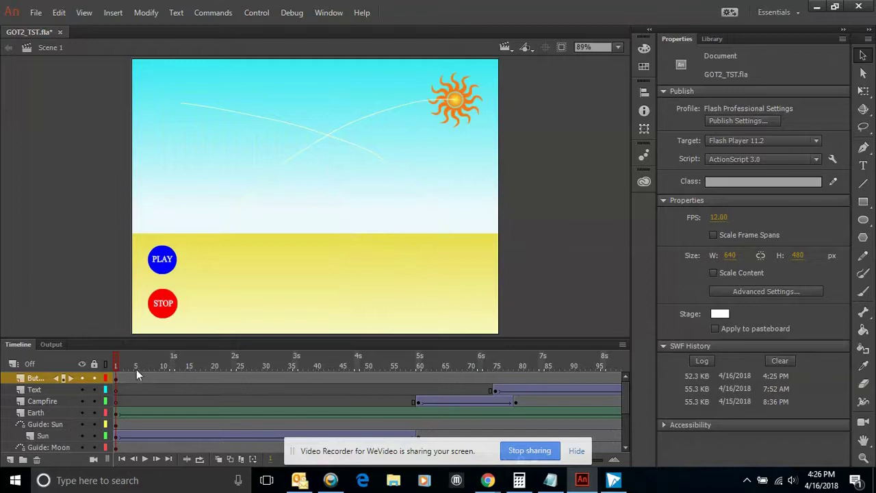
# Open the Actions editor for frame 1 of the Buttons layer.
pyautogui.rightClick(116, 379)
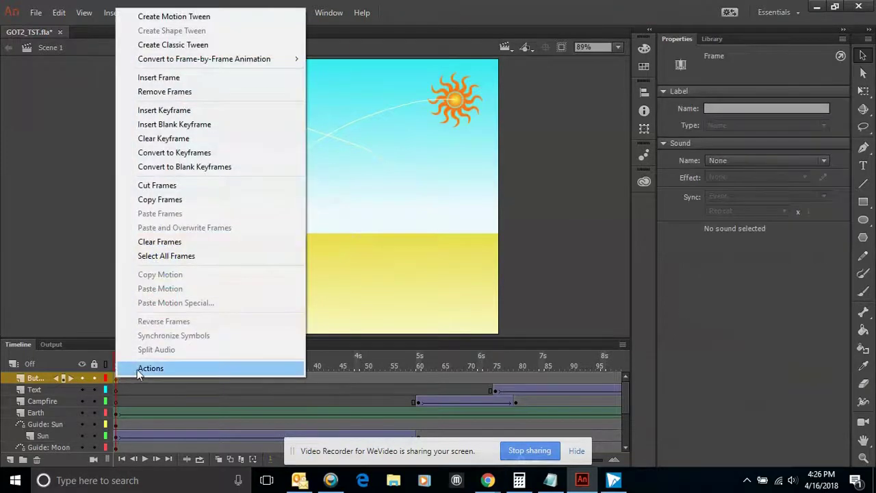
pyautogui.click(140, 368)
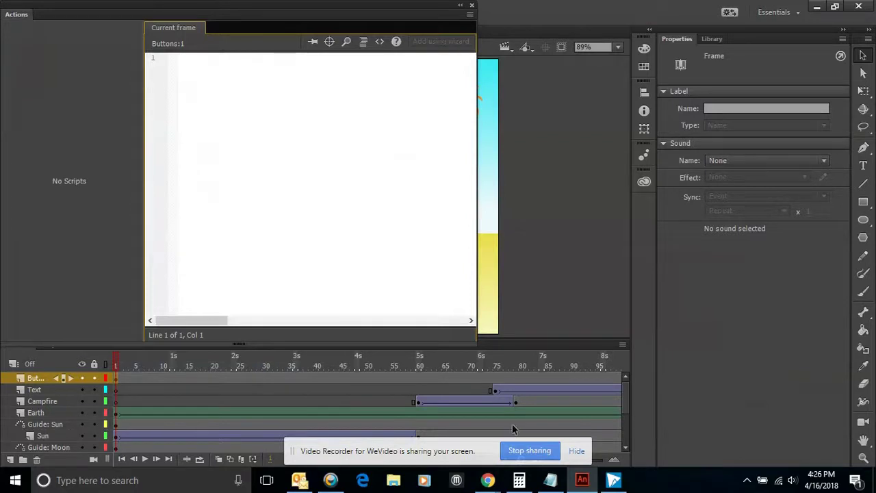
# Switch to Chrome, open Google Classroom in a new tab and enter the 1 Digital Arts 7/8 class.
pyautogui.moveTo(488, 480)
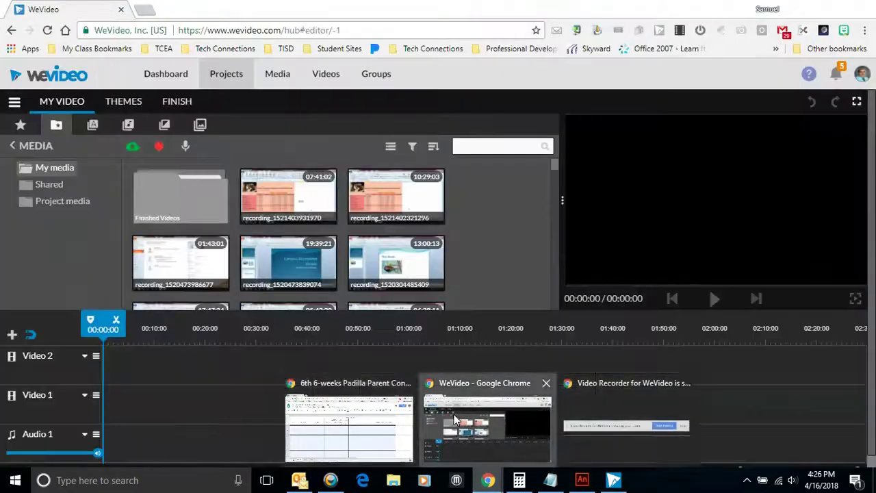
pyautogui.click(487, 428)
pyautogui.click(144, 10)
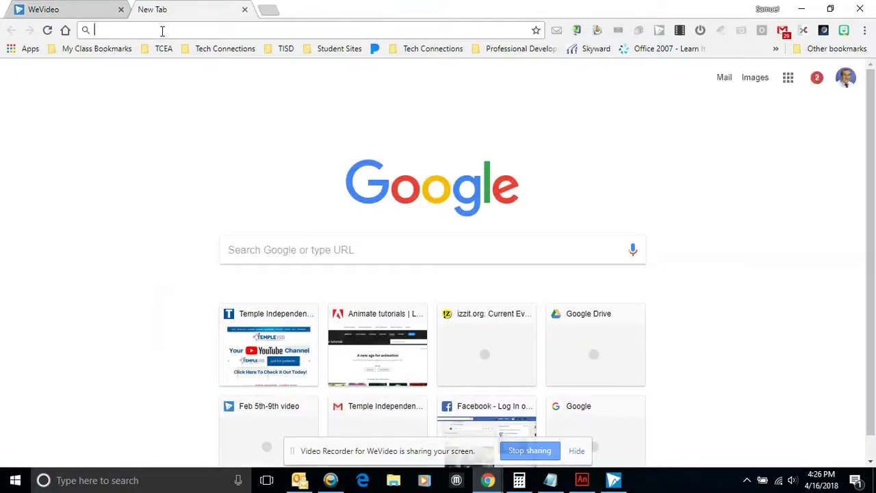
pyautogui.write('classroo')
pyautogui.press('Return')
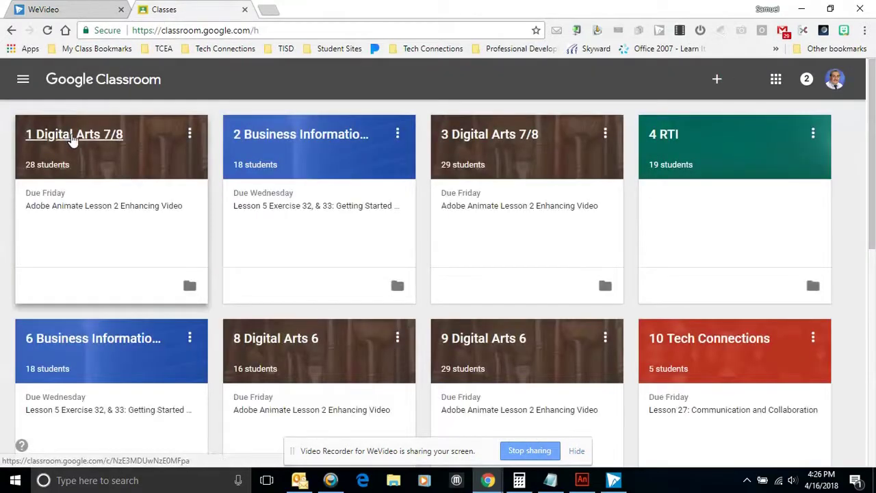
pyautogui.click(73, 137)
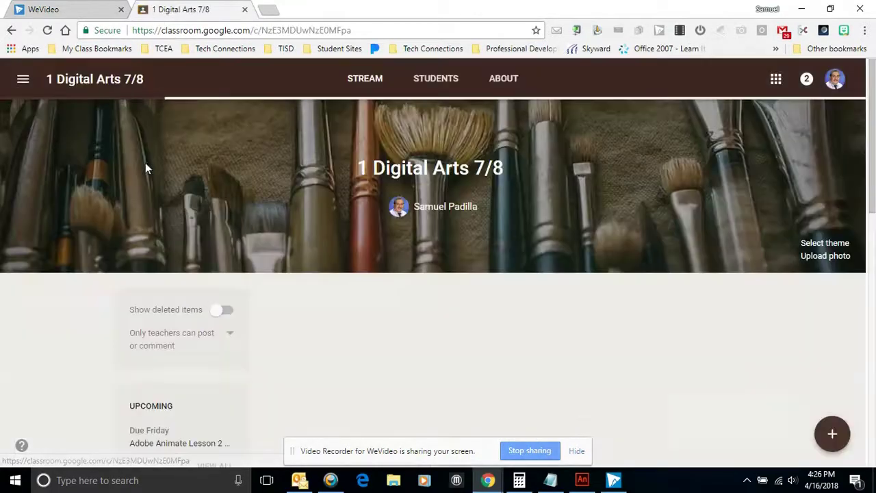
# Find the Button_Script.txt attachment in the class stream and open it in a new window.
pyautogui.scroll(-10, 393, 308)
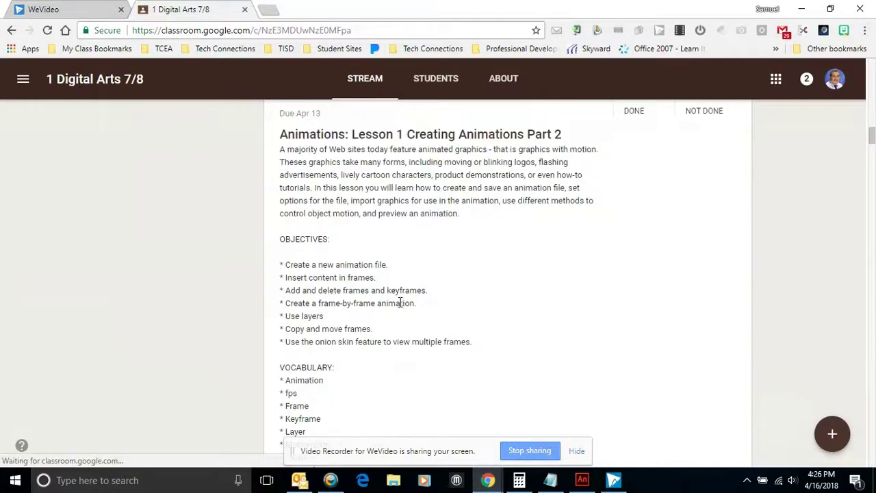
pyautogui.scroll(-5, 399, 304)
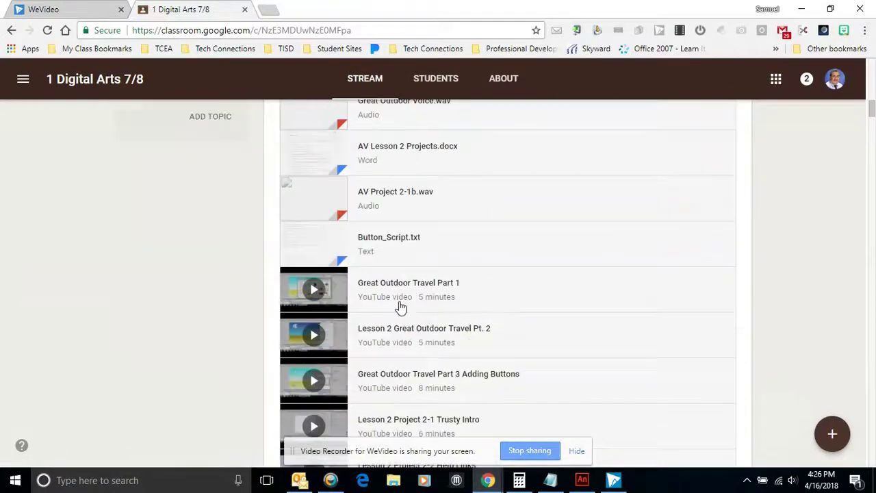
pyautogui.click(391, 243)
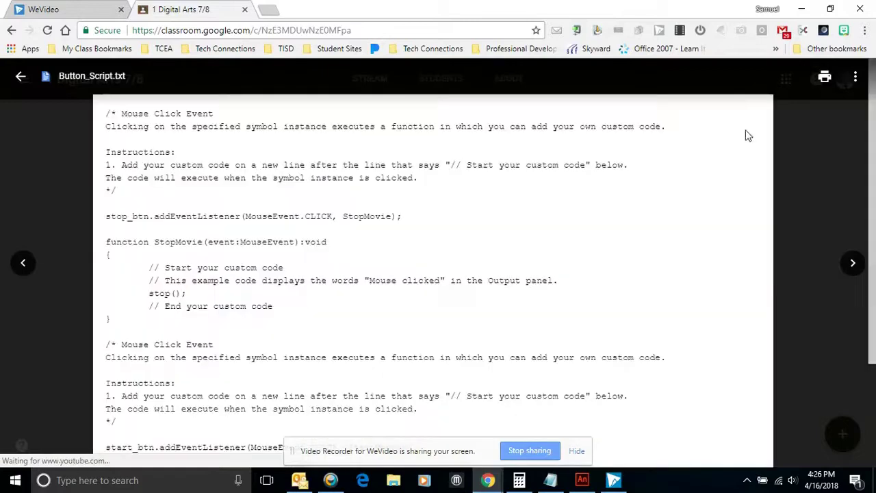
pyautogui.click(855, 76)
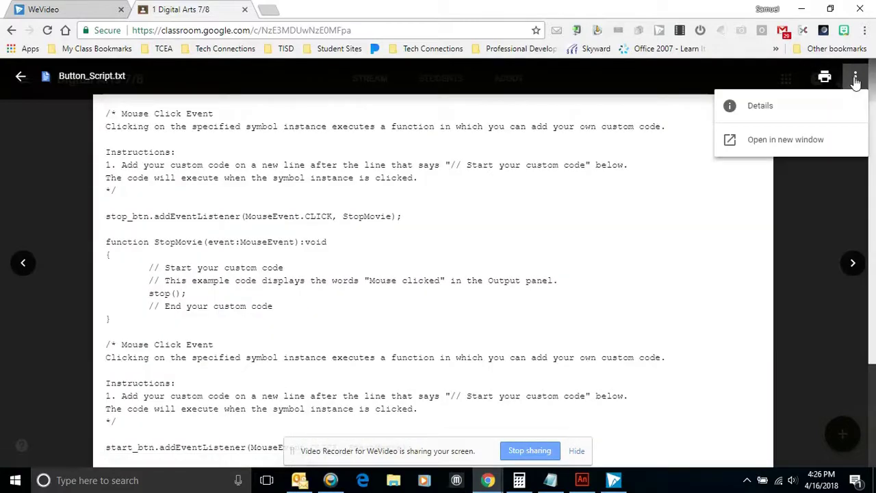
pyautogui.click(780, 144)
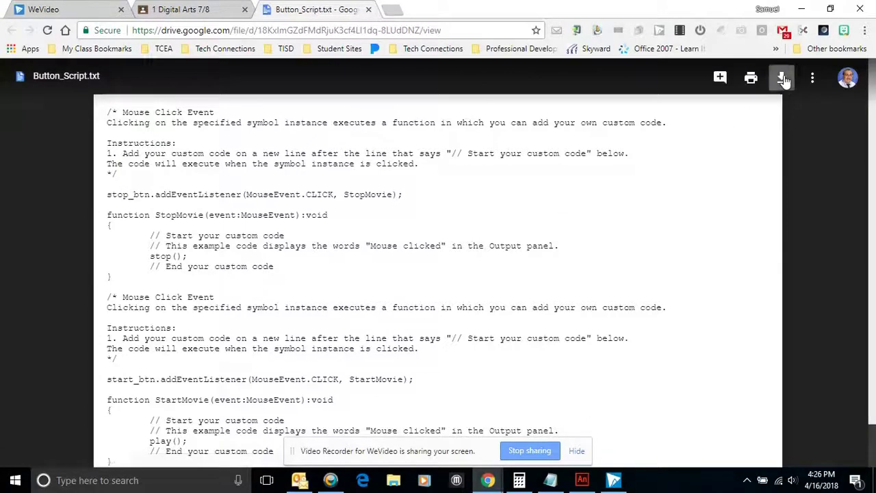
# Download the script file to the Grading folder as Button_Script (1) and open it in Notepad.
pyautogui.click(778, 78)
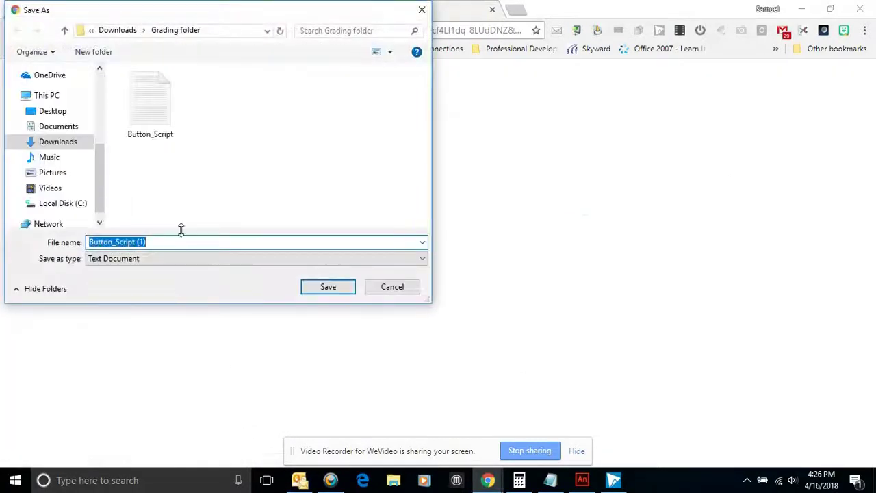
pyautogui.click(331, 288)
pyautogui.click(90, 449)
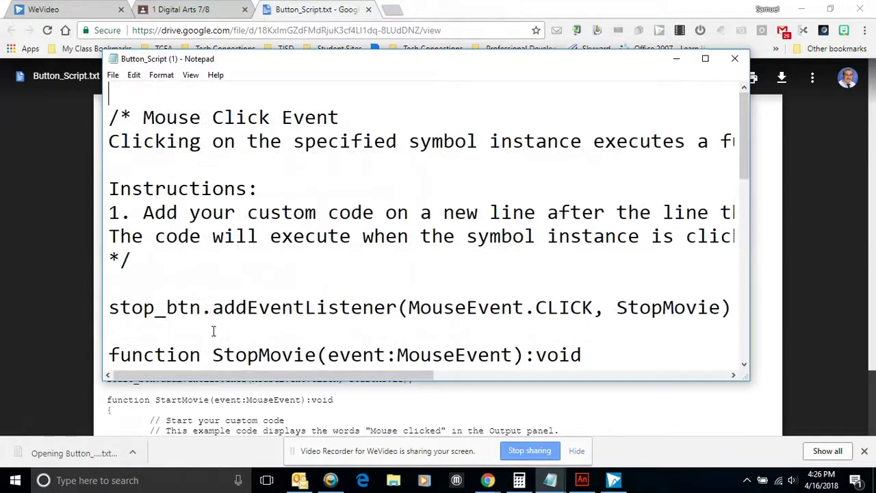
# Copy the entire button script from Notepad and paste it into the Buttons layer's frame 1 script in Adobe Animate.
pyautogui.hotkey('ctrl', 'a')
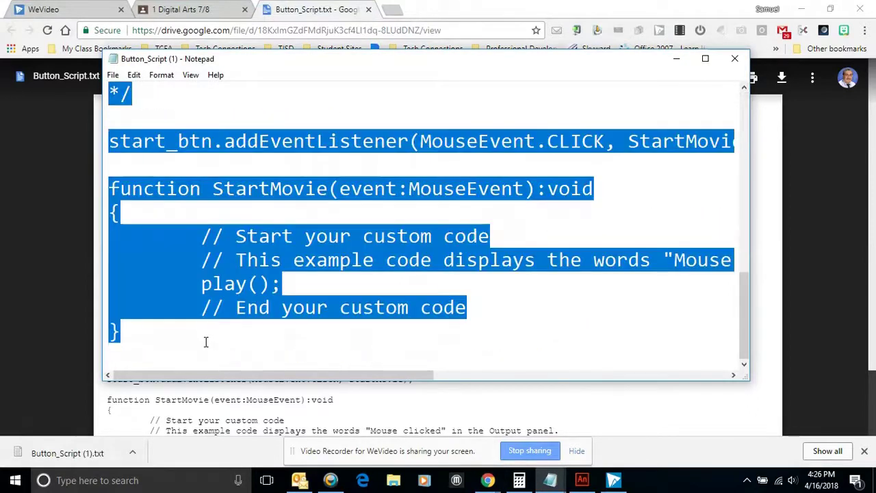
pyautogui.click(582, 480)
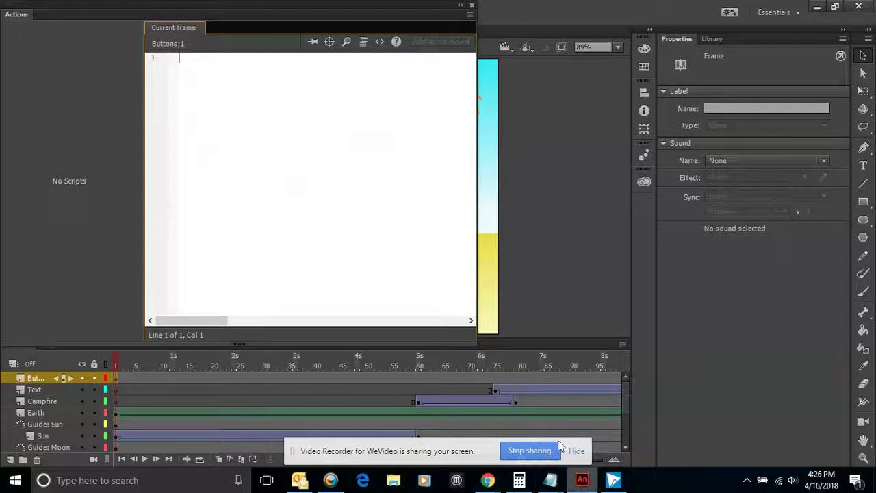
pyautogui.rightClick(207, 69)
pyautogui.click(250, 158)
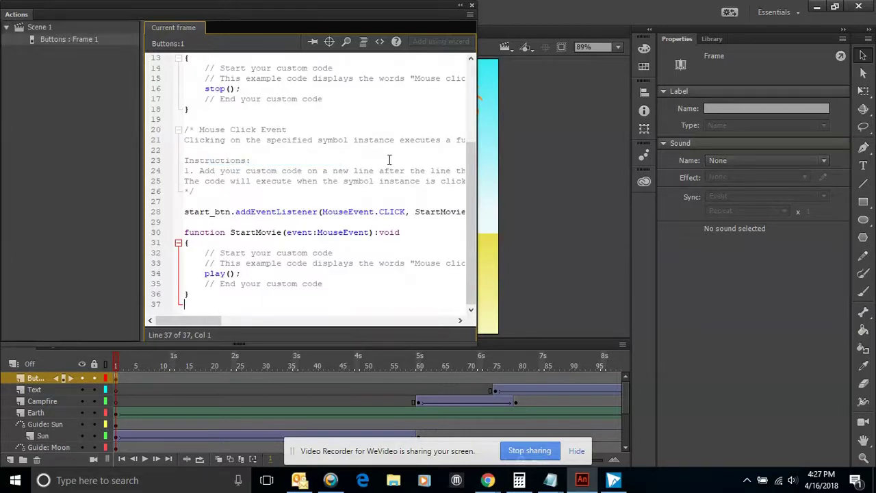
# Review the StopMovie and StartMovie functions in the pasted script and close the Actions editor.
pyautogui.moveTo(471, 164); pyautogui.dragTo(465, 81)
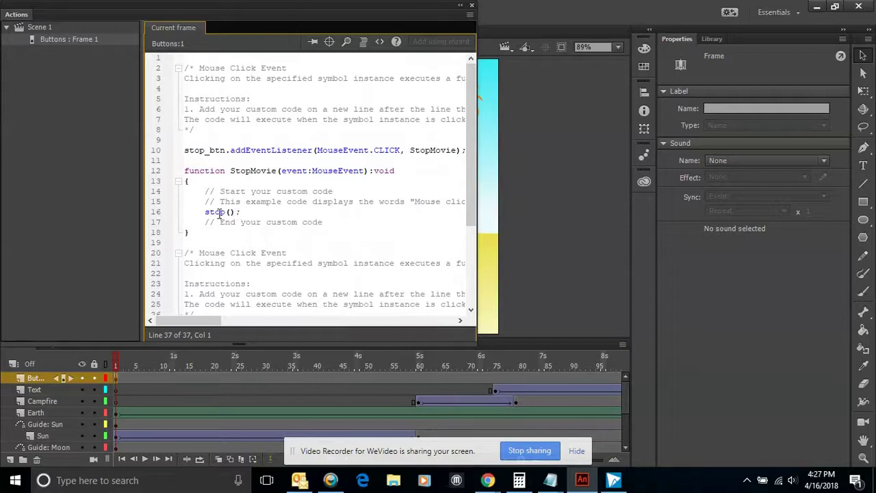
pyautogui.moveTo(469, 145); pyautogui.dragTo(477, 242)
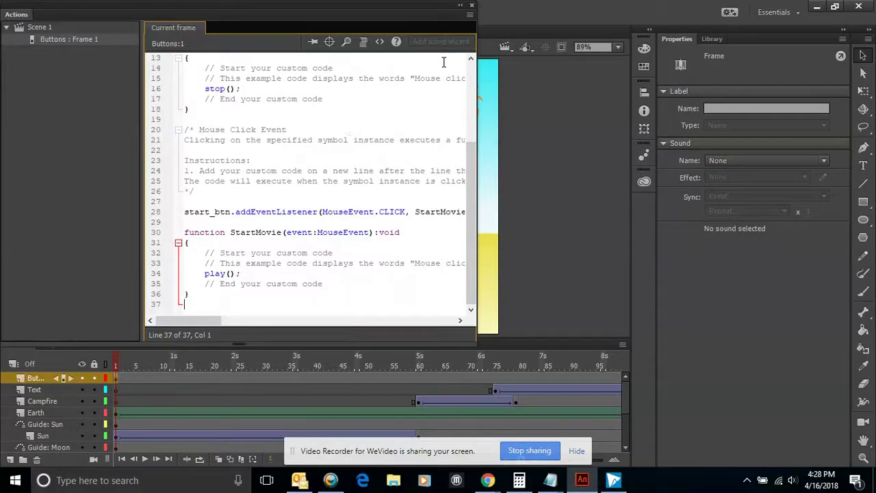
pyautogui.click(472, 5)
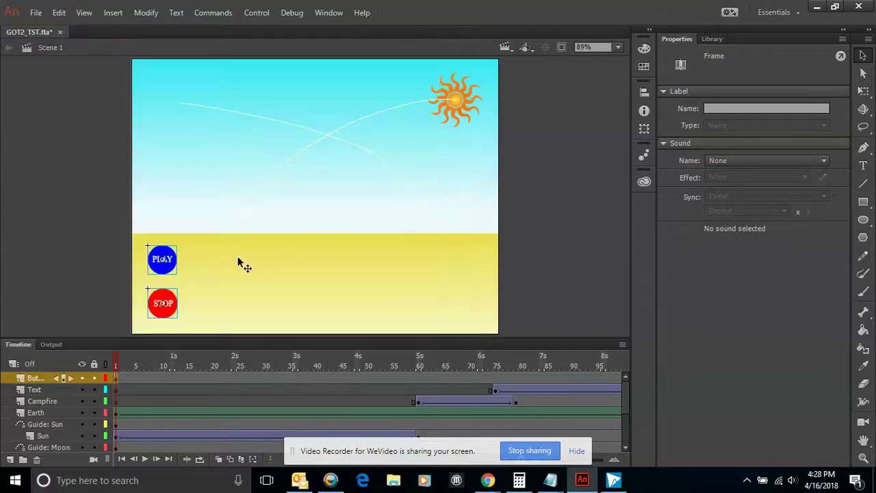
# Give the Play button on the stage the instance name start_btn.
pyautogui.click(77, 250)
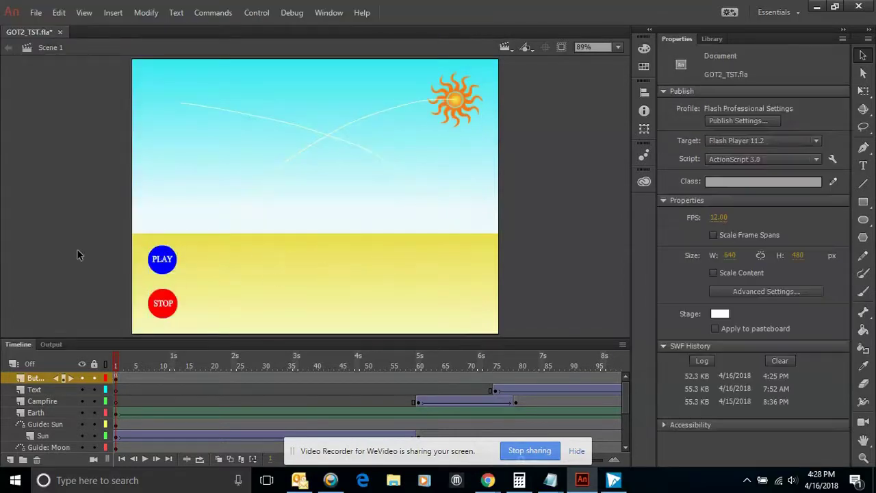
pyautogui.click(165, 264)
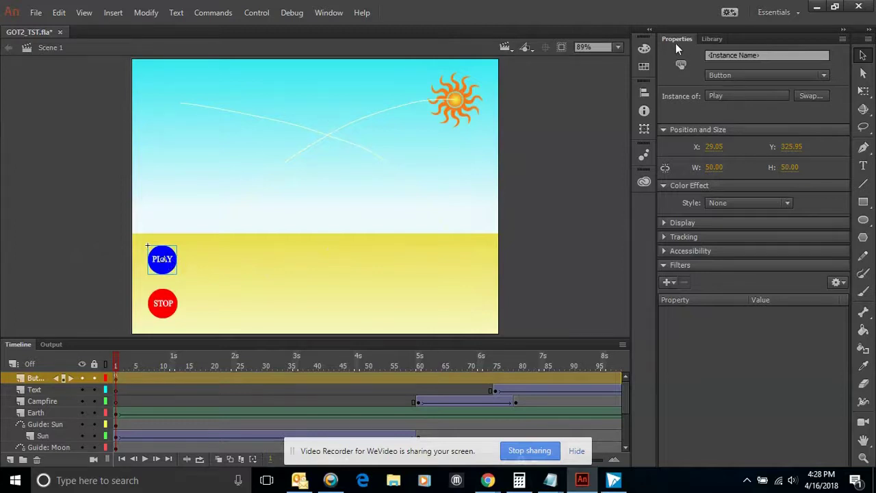
pyautogui.click(735, 58)
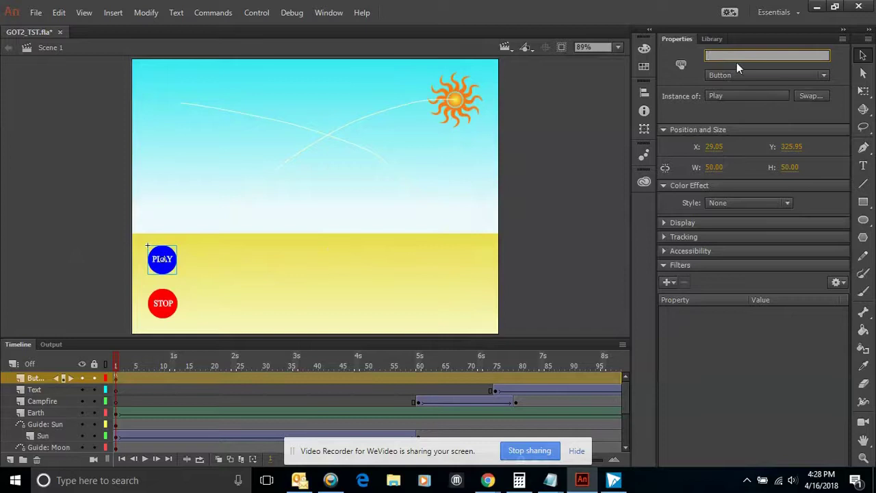
pyautogui.write('start_btn')
pyautogui.click(100, 286)
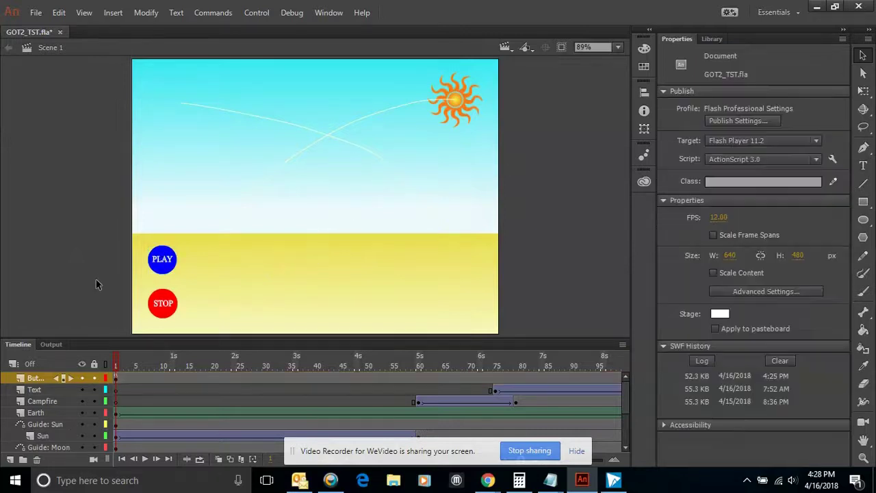
# Give the Stop button on the stage the instance name stop_btn.
pyautogui.click(167, 308)
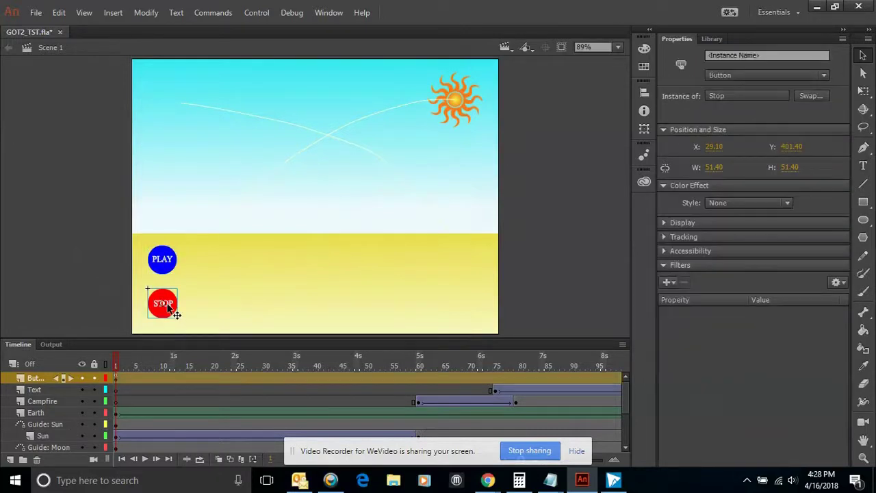
pyautogui.click(750, 55)
pyautogui.write('s')
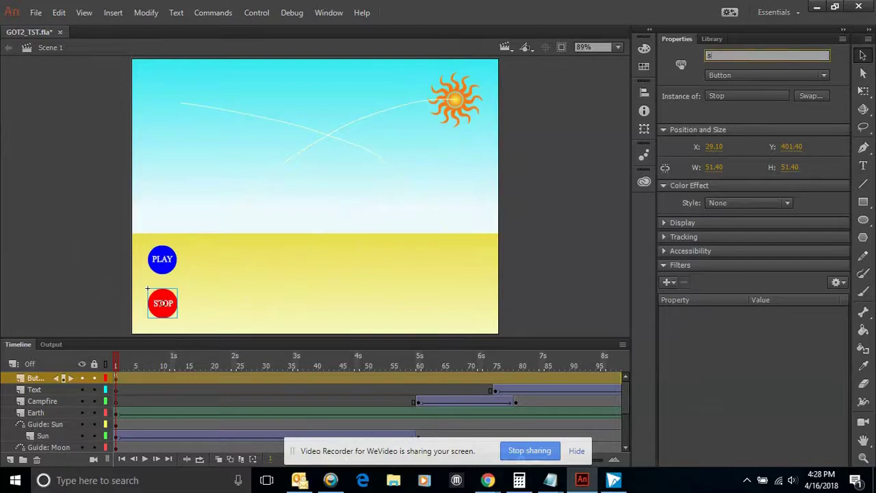
pyautogui.write('top_btn')
pyautogui.click(578, 200)
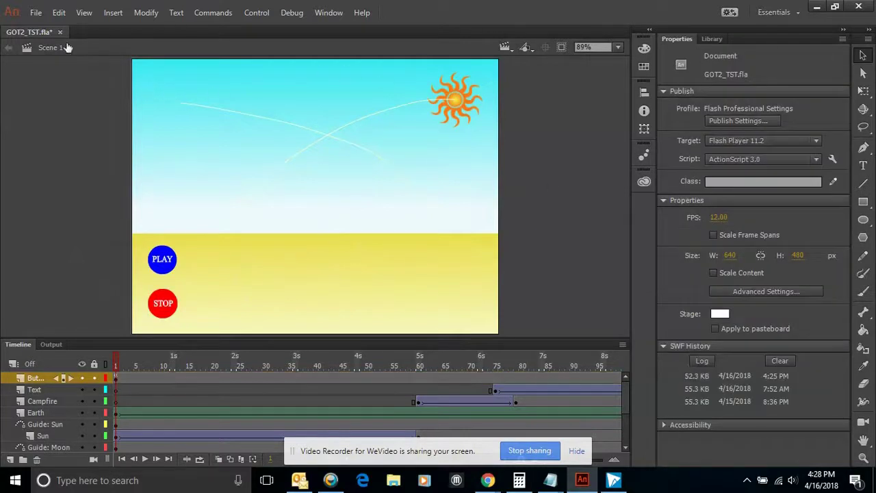
# Save GOT2_TST.fla and test the movie in the browser with Flash allowed.
pyautogui.click(36, 13)
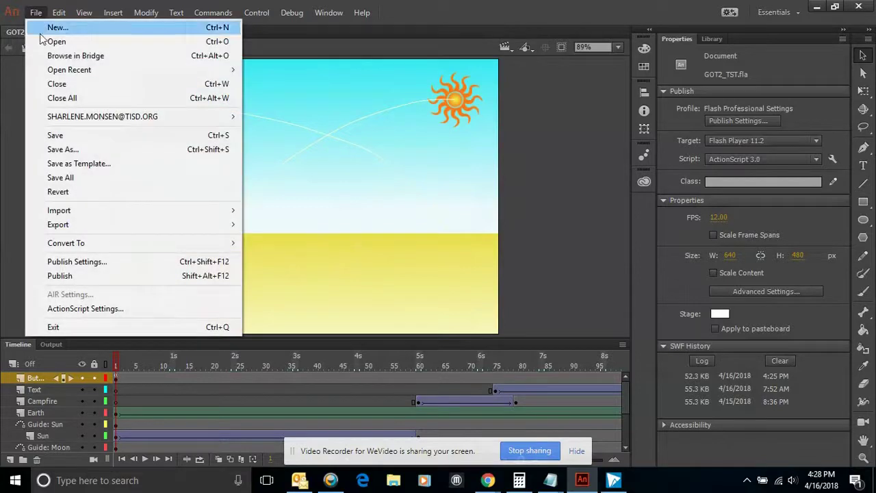
pyautogui.click(69, 137)
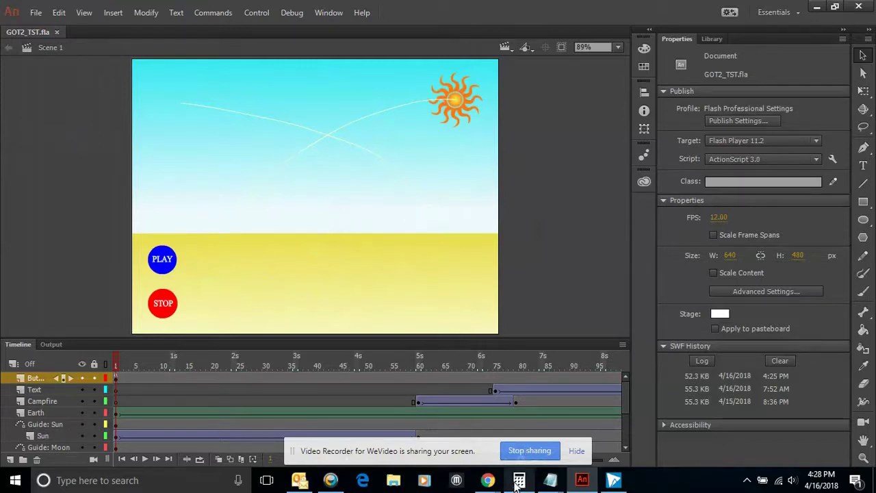
pyautogui.click(36, 13)
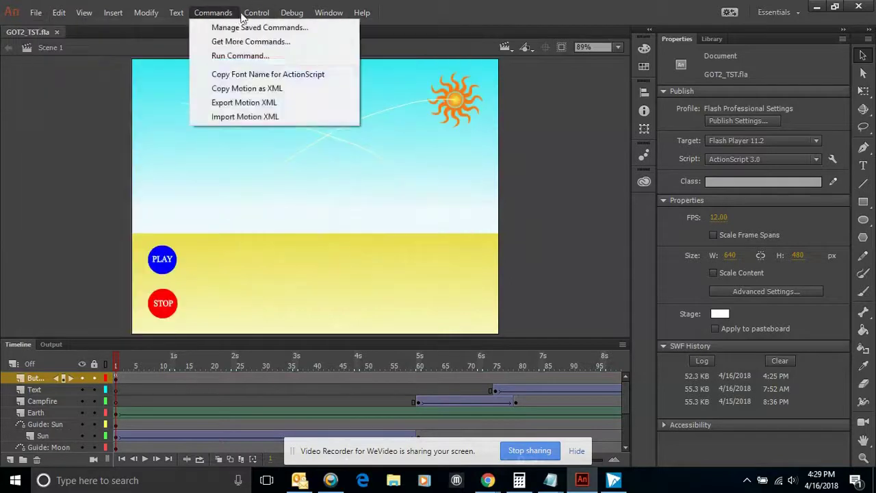
pyautogui.moveTo(252, 14)
pyautogui.moveTo(304, 149)
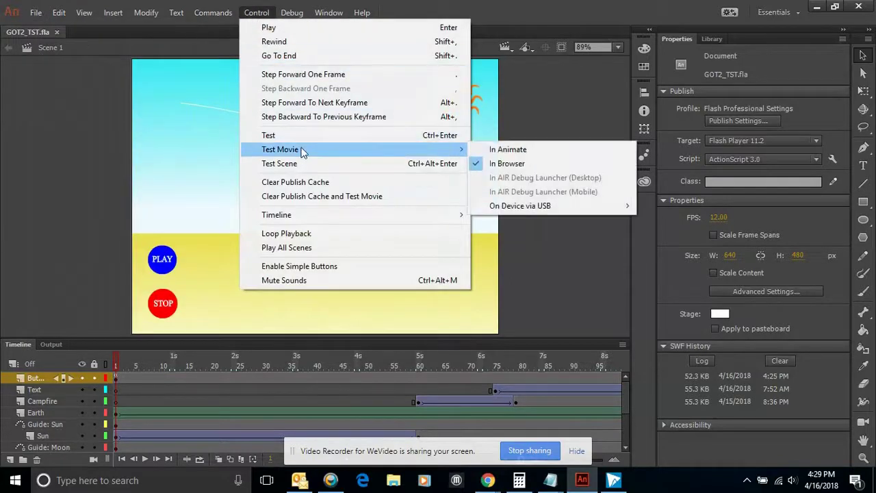
pyautogui.click(513, 165)
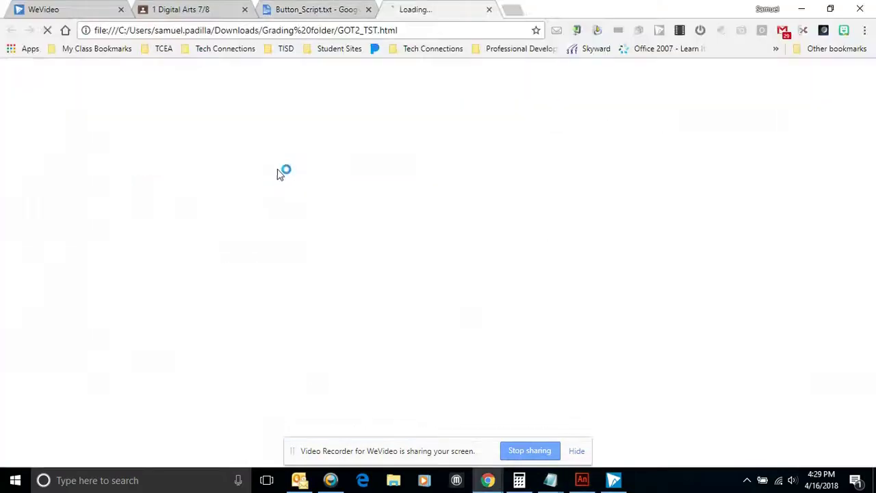
pyautogui.click(53, 71)
pyautogui.click(205, 99)
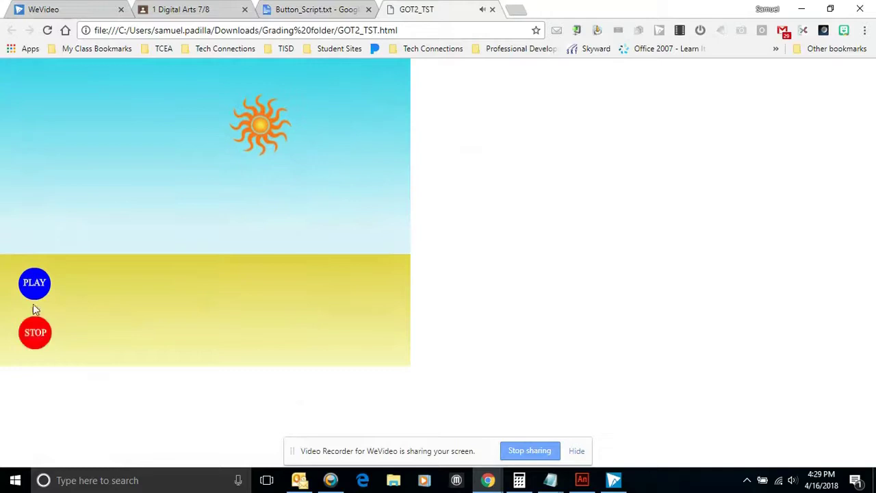
# Try the Play and Stop buttons in the browser preview, close it and return to Adobe Animate.
pyautogui.click(36, 291)
pyautogui.click(34, 333)
pyautogui.click(37, 294)
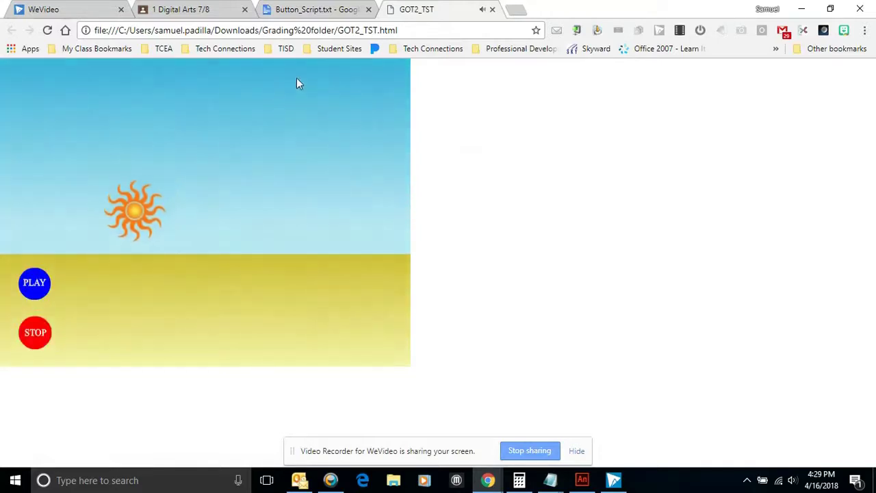
pyautogui.click(493, 10)
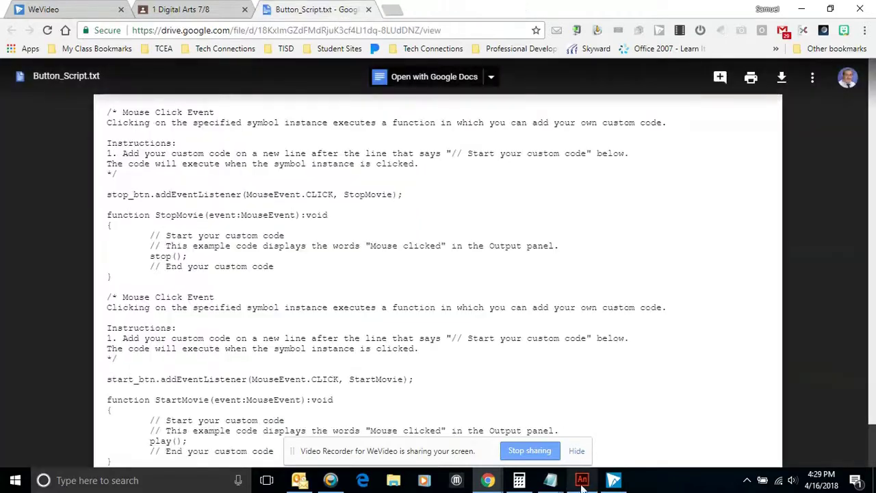
pyautogui.click(582, 480)
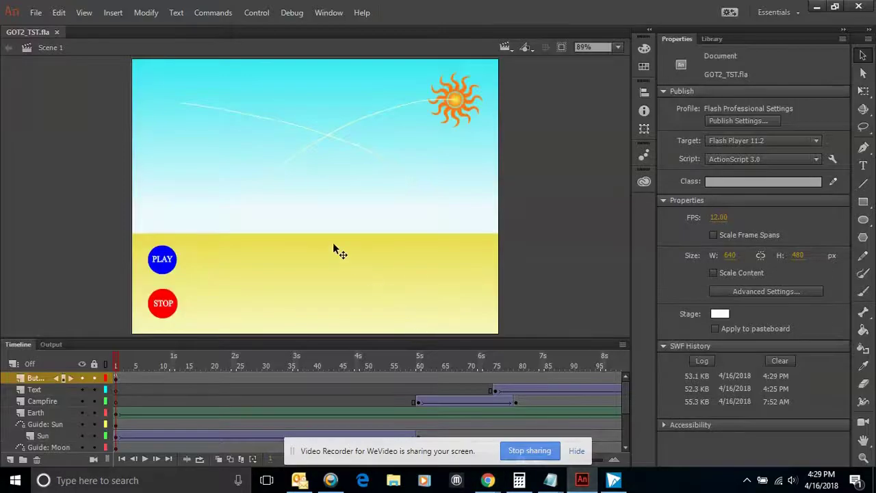